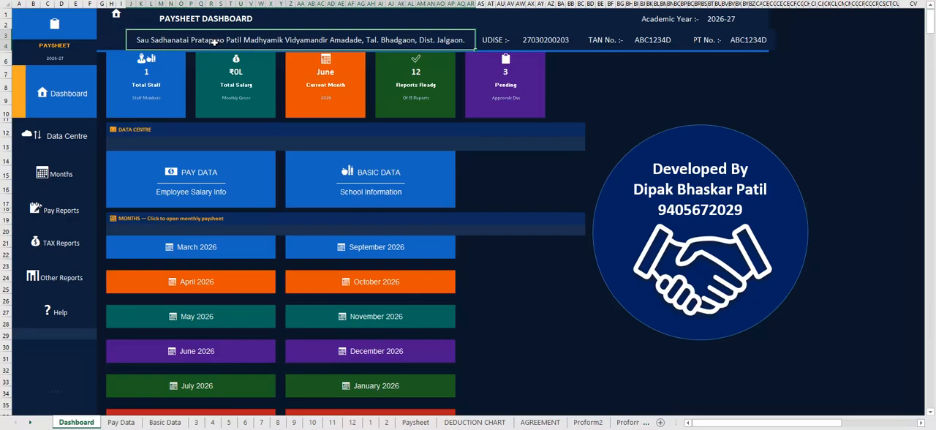
- Go through the school's UDISE, TAN No. and PT No. fields in the dashboard header
key(Right)
key(Right)
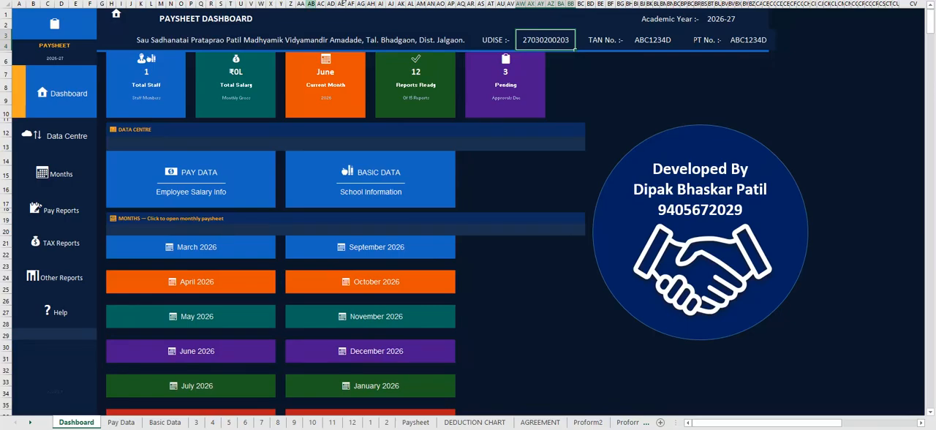
click(652, 40)
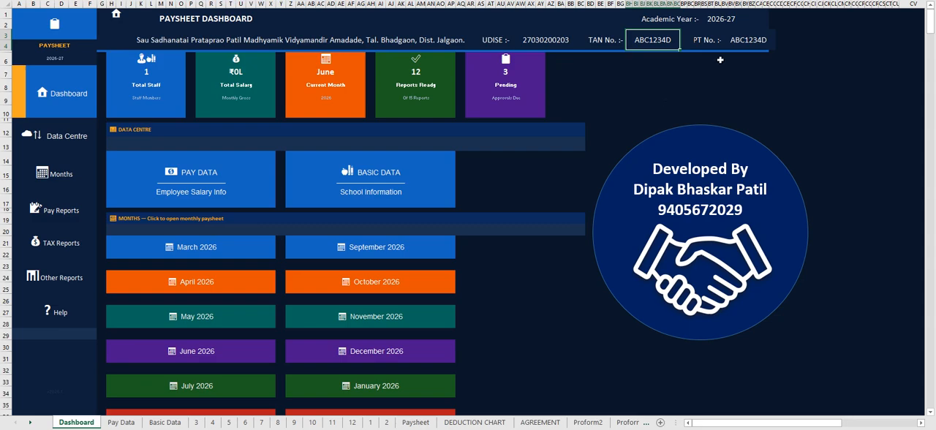
click(742, 42)
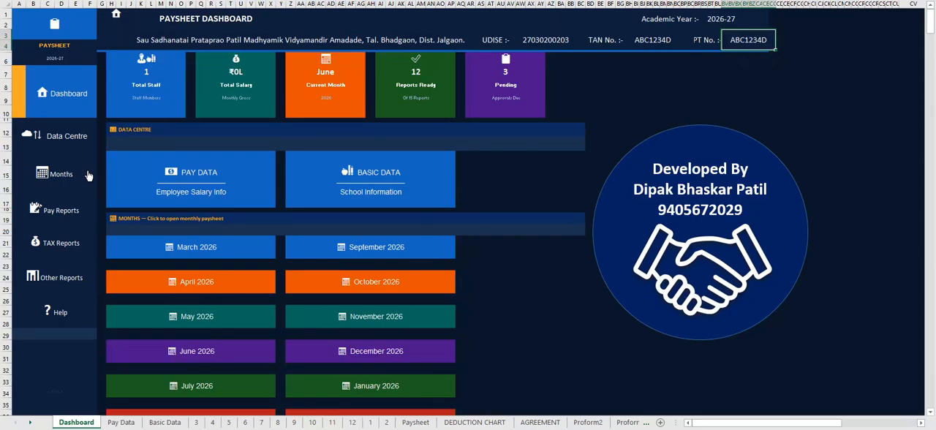
- Go to the Data Centre section of the dashboard and open the Pay Data sheet
click(49, 139)
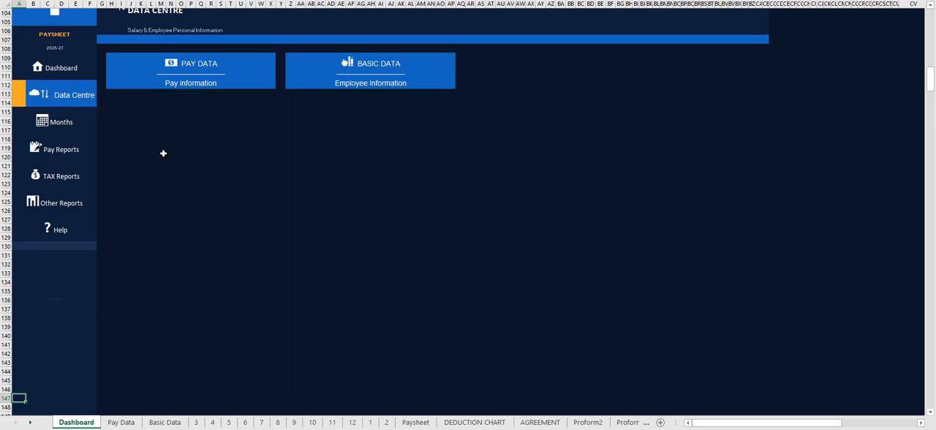
scroll(163, 153, up, 1)
scroll(163, 154, down, 1)
click(204, 69)
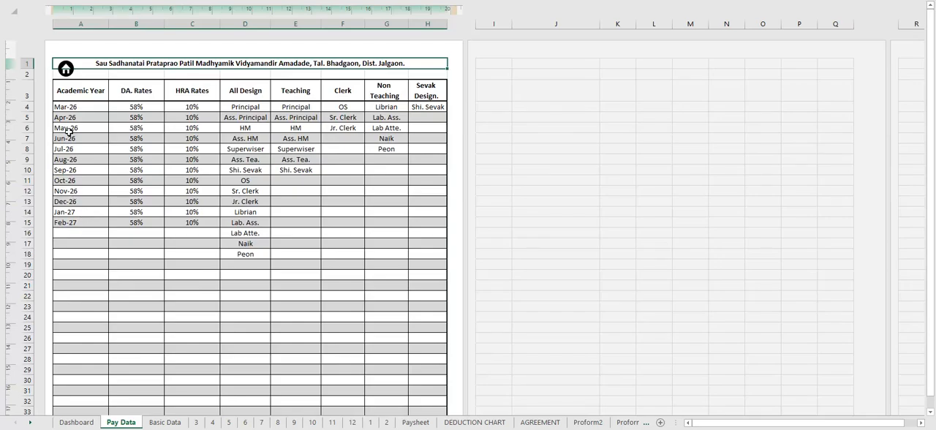
- Try a DA rate of 60% for Jul-26 in the rates table, and undo the change
click(133, 107)
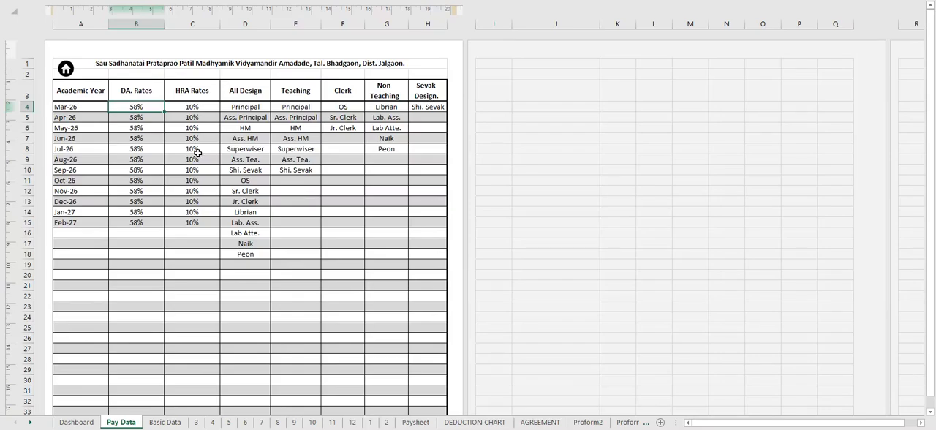
click(145, 149)
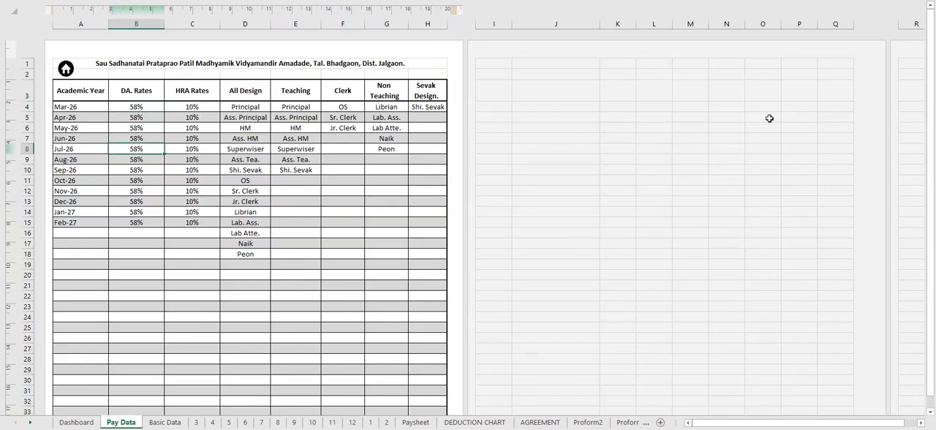
text(60)
key(Return)
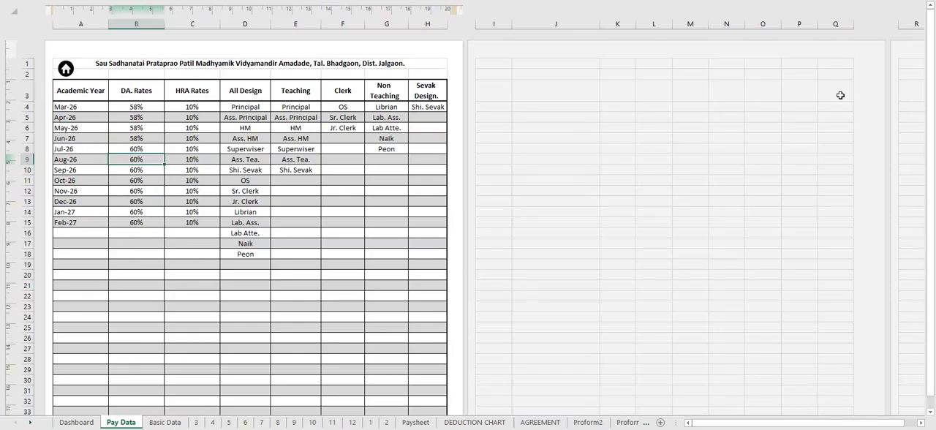
key(ctrl+z)
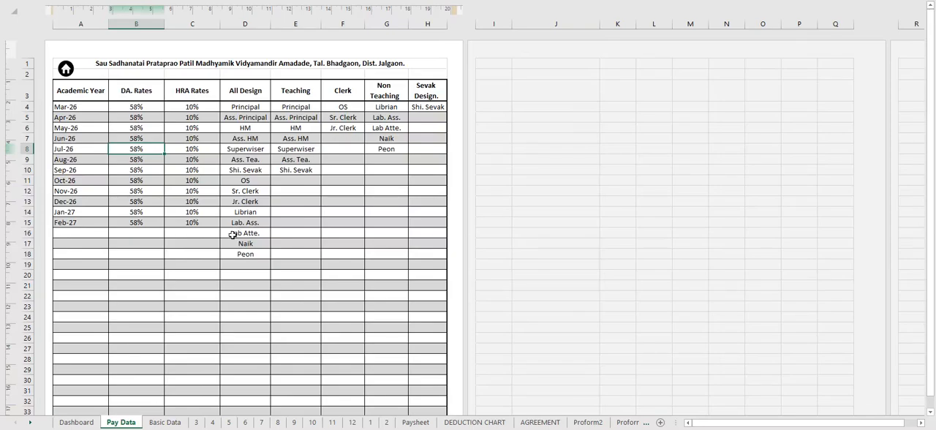
- Examine the designation lists, comparing the Shi. Sevak entries under Teaching and Sevak Design. and the free cells below
click(245, 265)
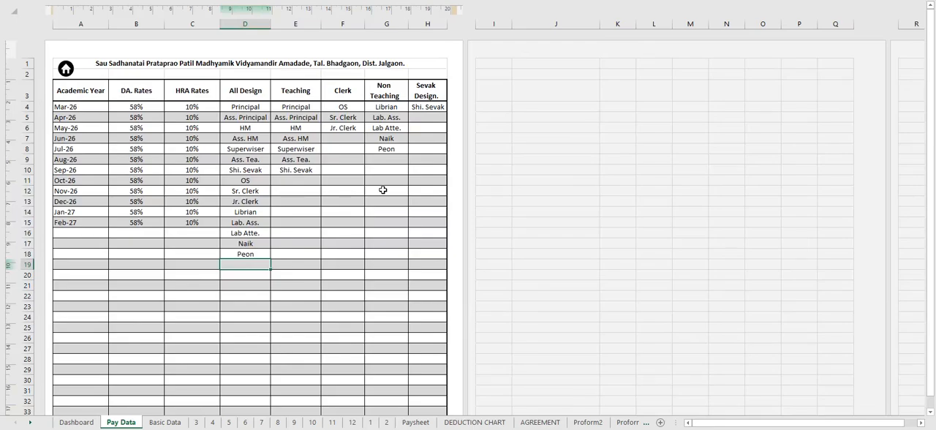
click(292, 171)
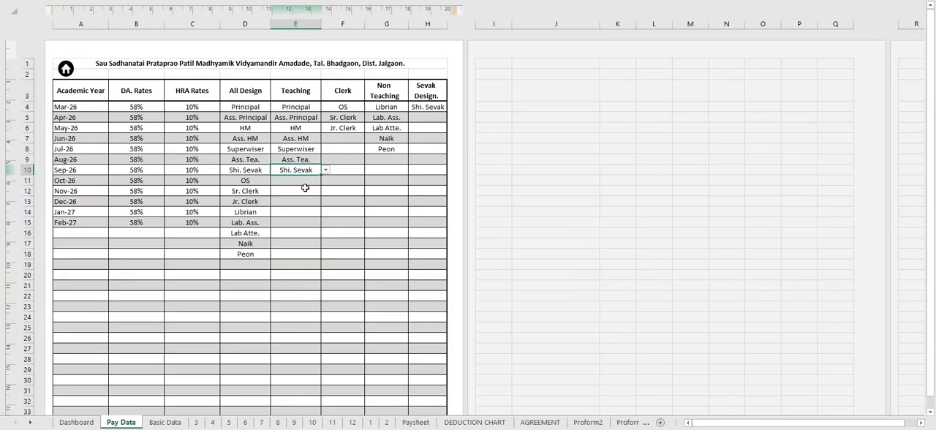
click(422, 108)
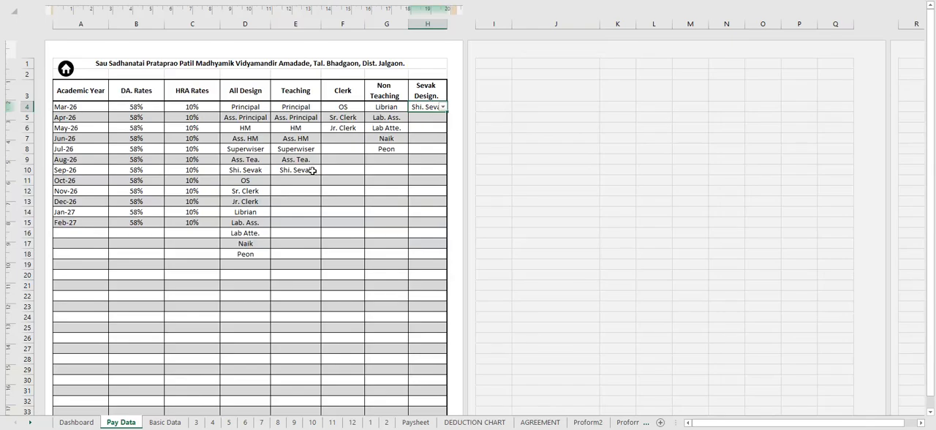
click(312, 170)
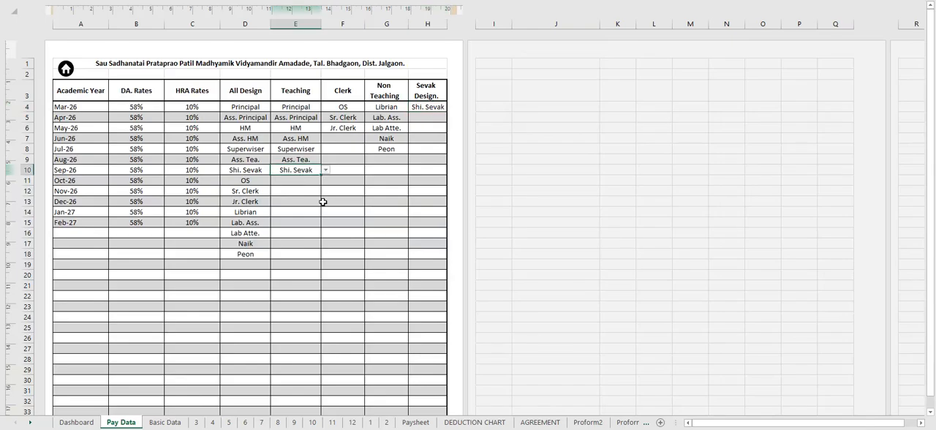
click(419, 107)
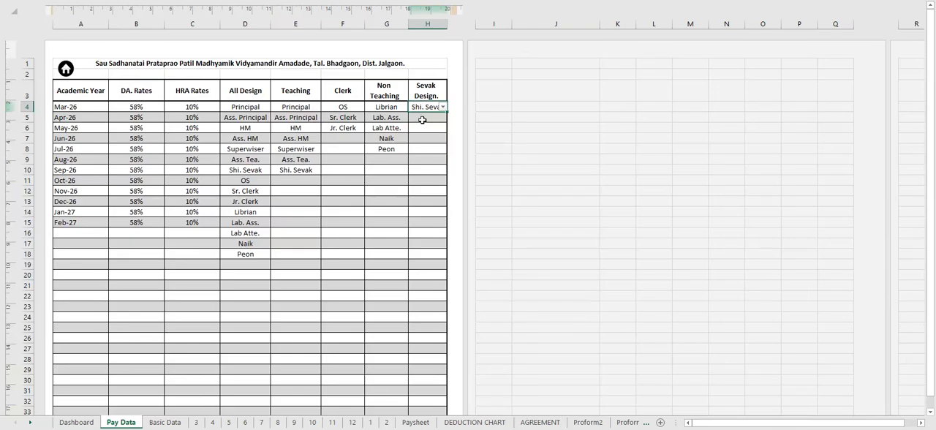
click(422, 120)
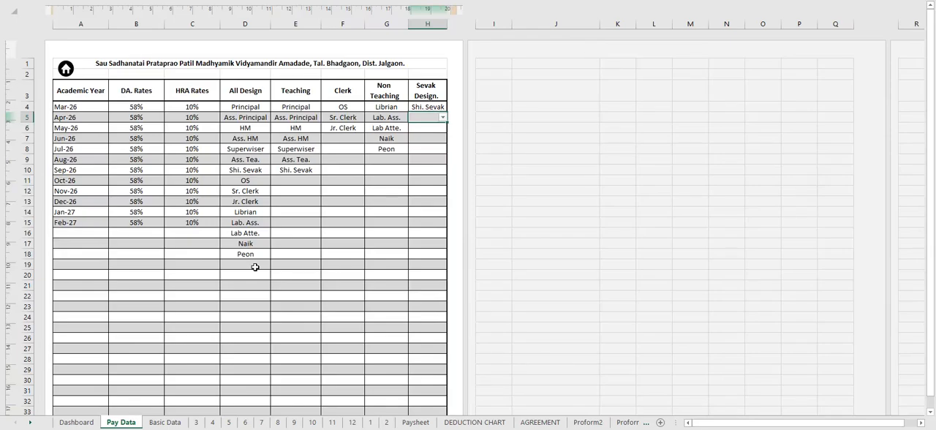
- Add the designation "LIP SEV." in the first empty cell of the All Design list, below Peon
click(254, 265)
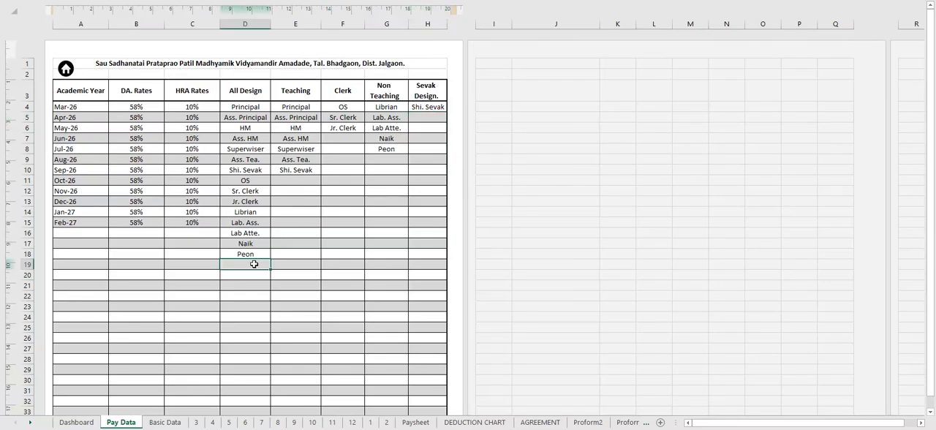
text(librian)
text(P)
text( SE)
text(V)
text(.)
- Choose LIP SEV. for the cell below Jr. Clerk in the Clerk column
drag(332, 190, 338, 180)
click(355, 140)
click(369, 138)
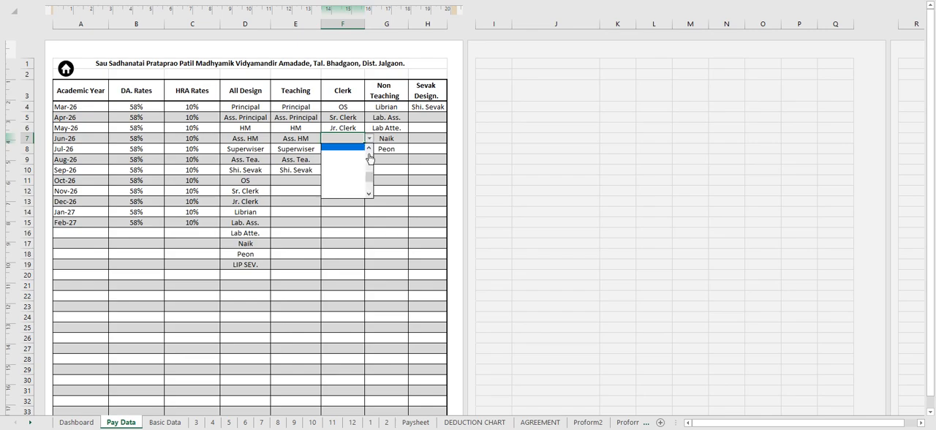
scroll(370, 153, down, 3)
click(369, 150)
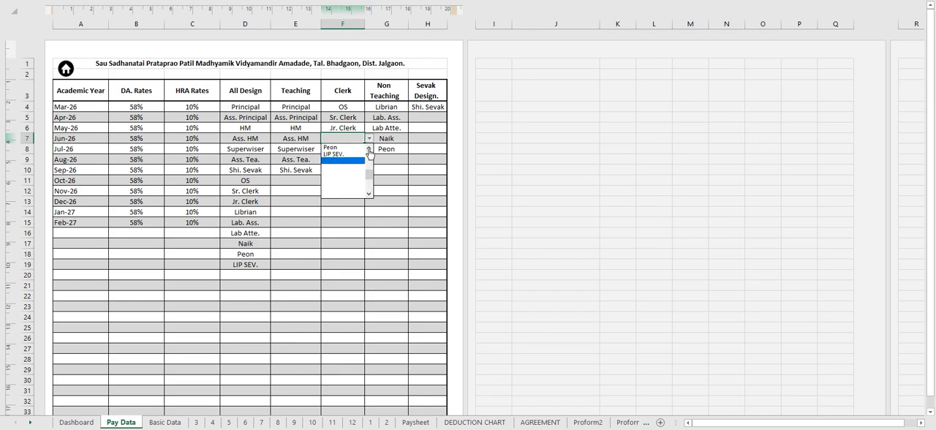
click(337, 153)
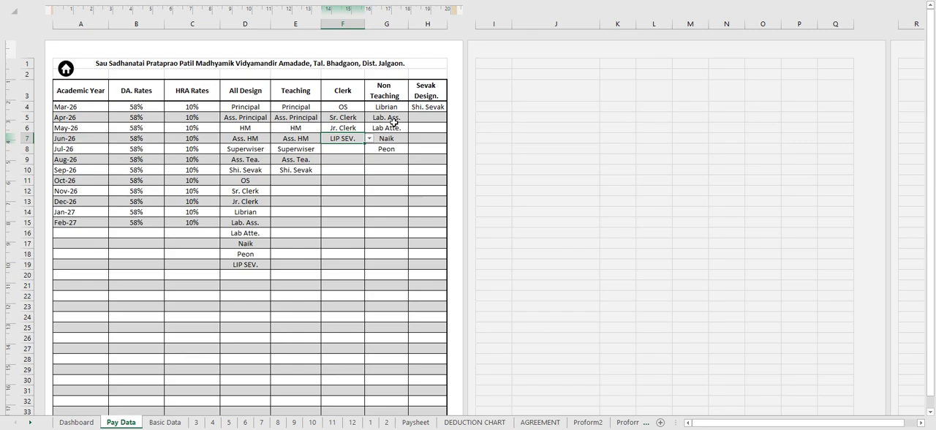
- Choose LIP SEV. for the cell below Shi. Sevak in the Sevak Design. column
click(437, 117)
click(442, 119)
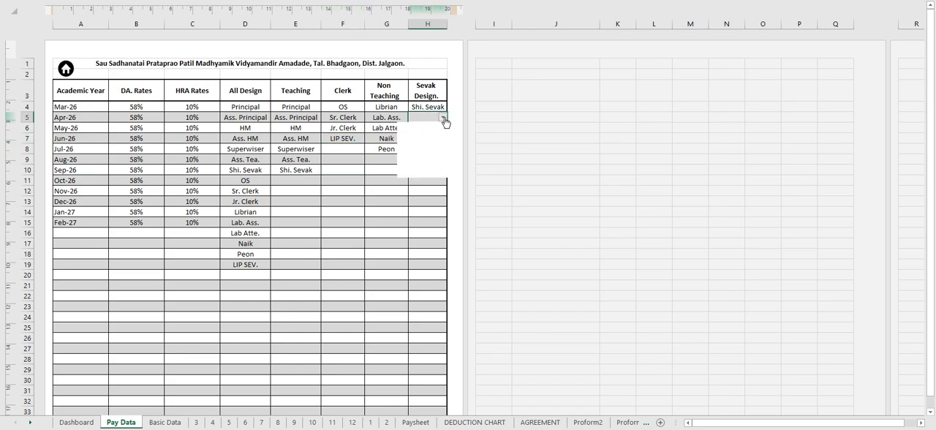
click(424, 133)
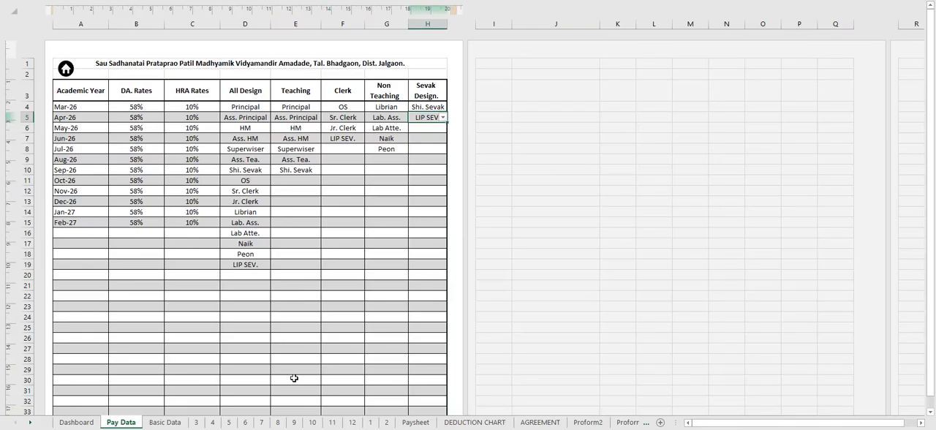
- Return to the dashboard and open the Basic Data sheet from the Data Centre section
click(66, 74)
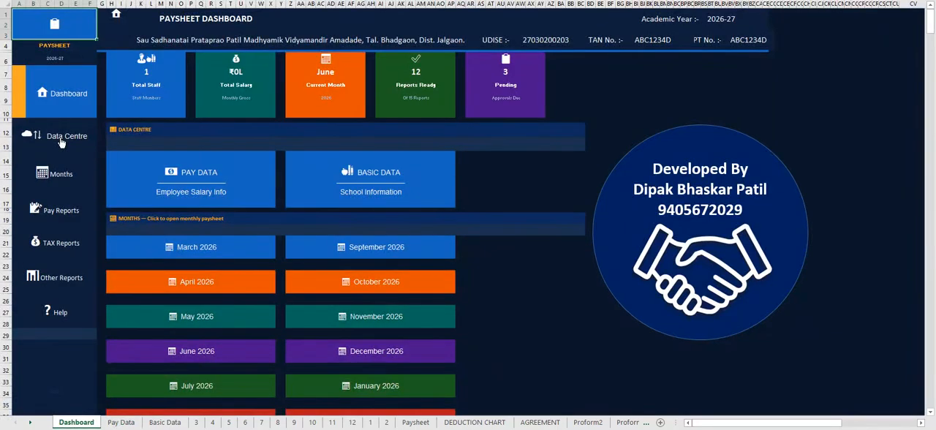
click(62, 139)
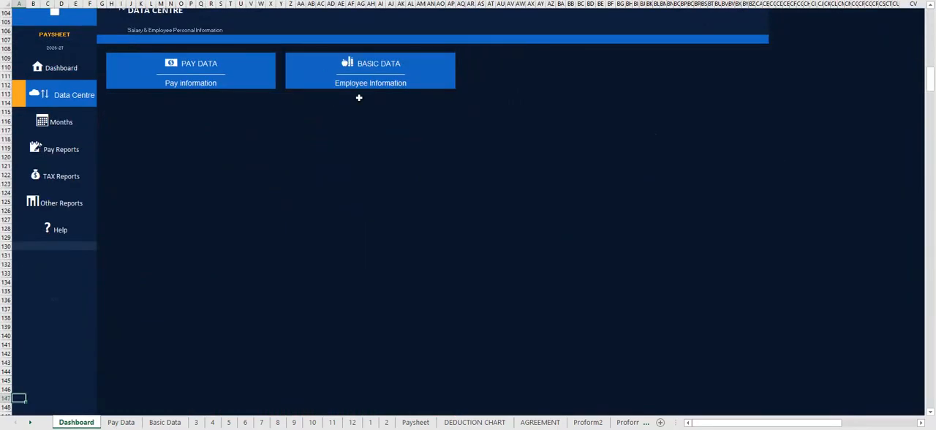
click(378, 71)
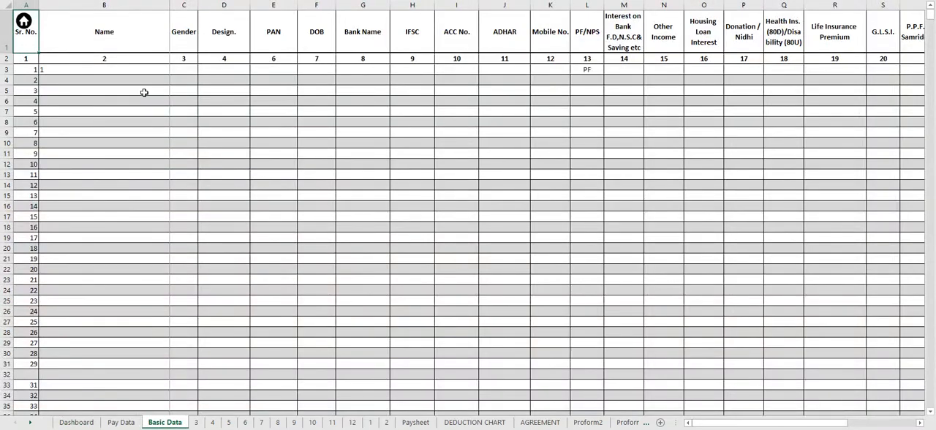
- Clear the Name and PF/NPS entries of the first employee row
click(109, 69)
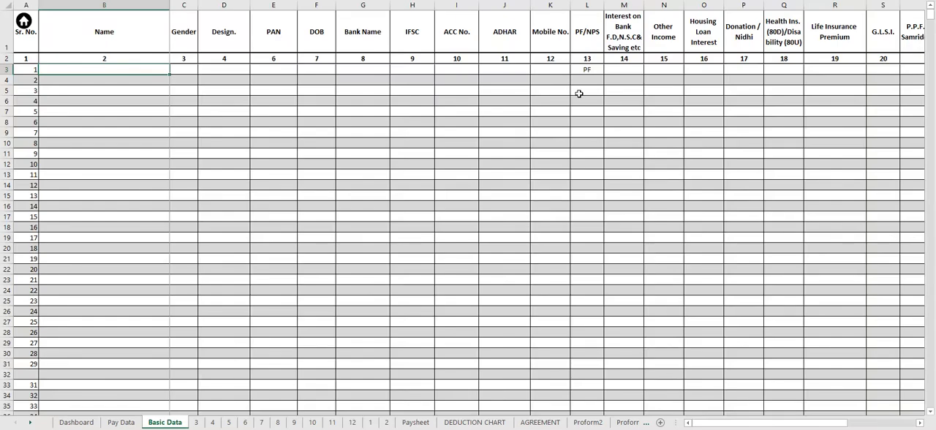
click(598, 71)
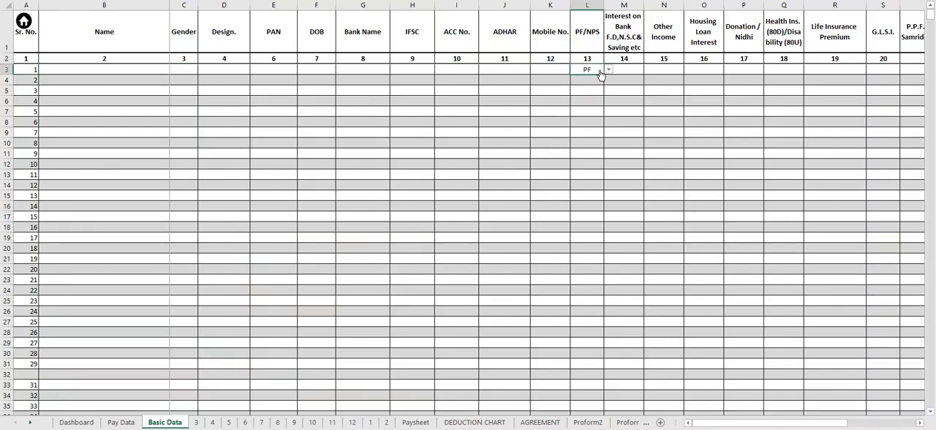
key(Delete)
- Enter the employee's full name in the Name column of the first row
click(95, 73)
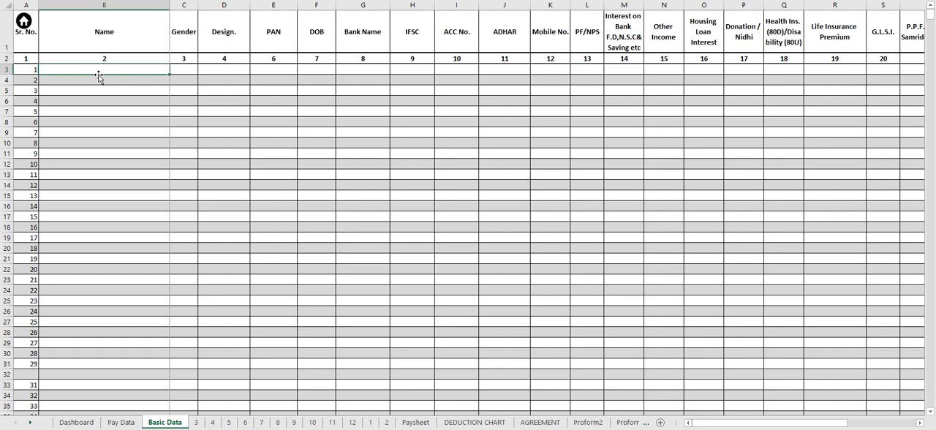
key(Tab)
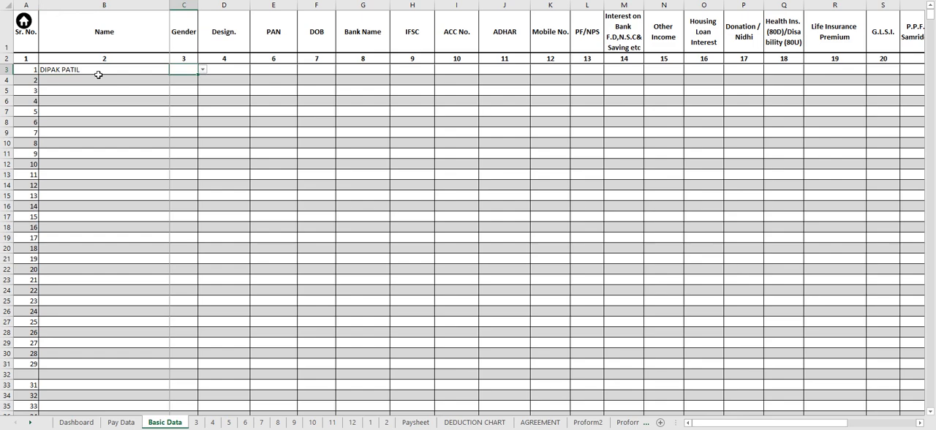
- Set the first employee's gender to M and designation to Principal
click(202, 69)
click(195, 78)
click(249, 70)
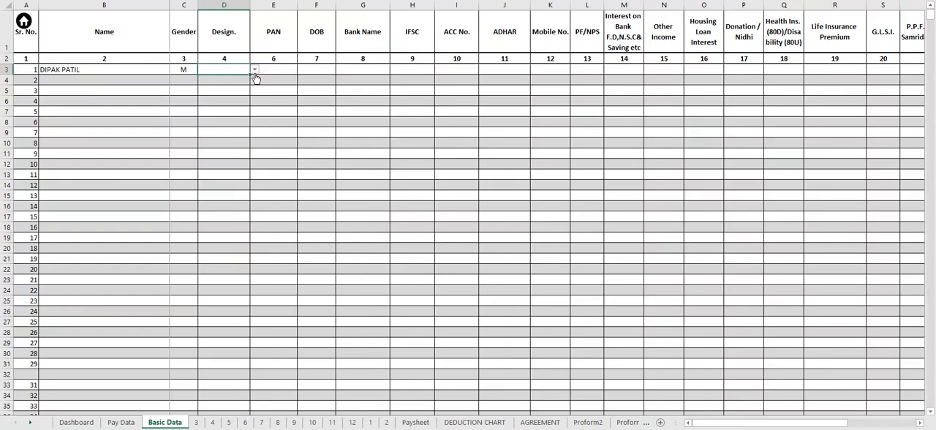
click(255, 71)
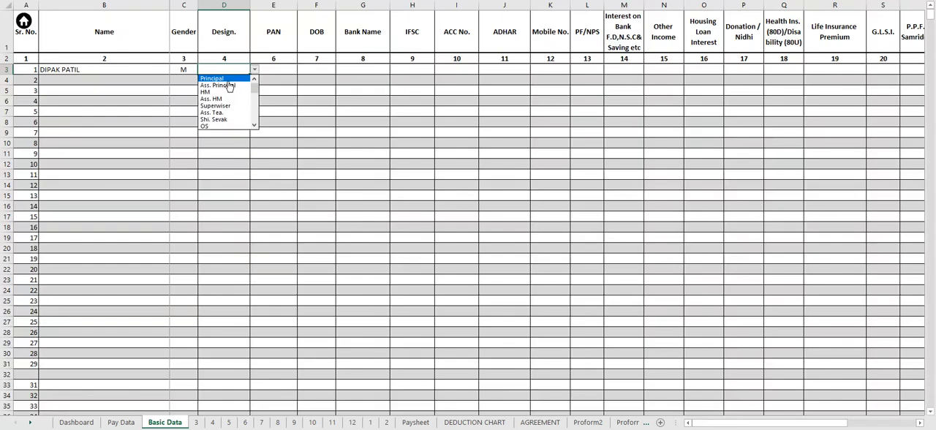
click(229, 80)
- Fill in the first employee's PAN number and date of birth
click(278, 68)
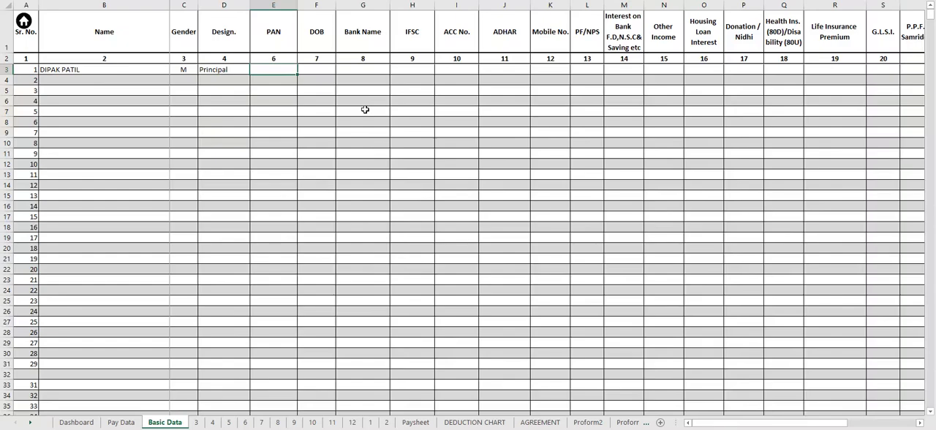
text(ABC1234D)
key(Tab)
text(30-)
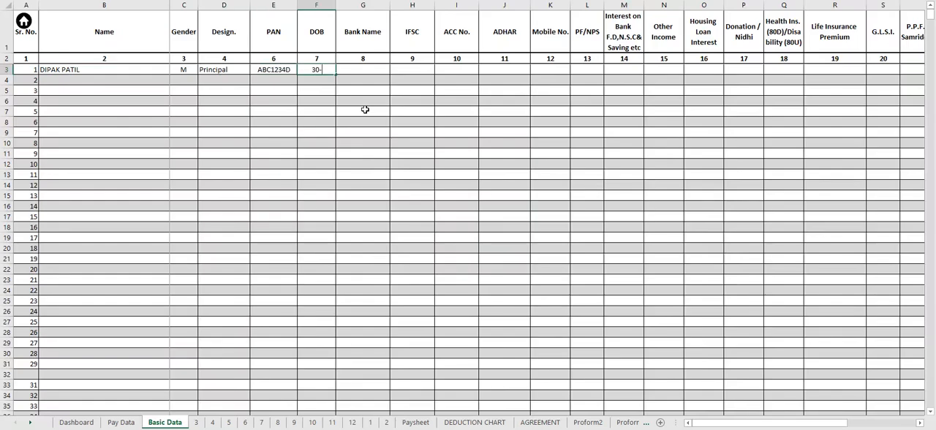
text(12-1985)
key(Tab)
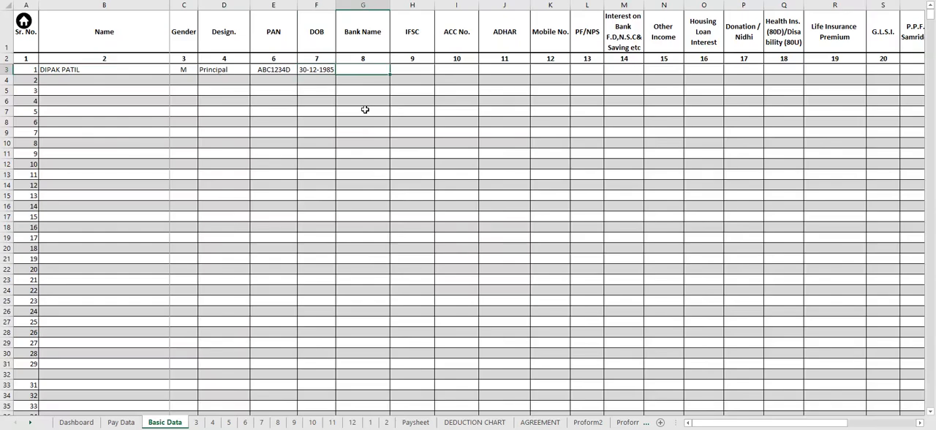
- Enter "SBI BHADGAON" as the first employee's bank name
text(SBI BHADGAON)
key(Tab)
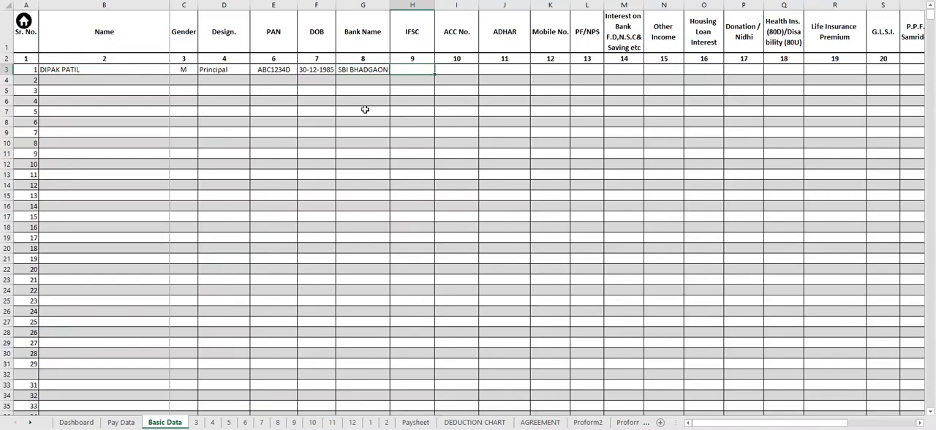
- Enter SBIN0011153 as the first employee's IFSC code and fill in the bank account number
text(SBIN0011153)
key(Tab)
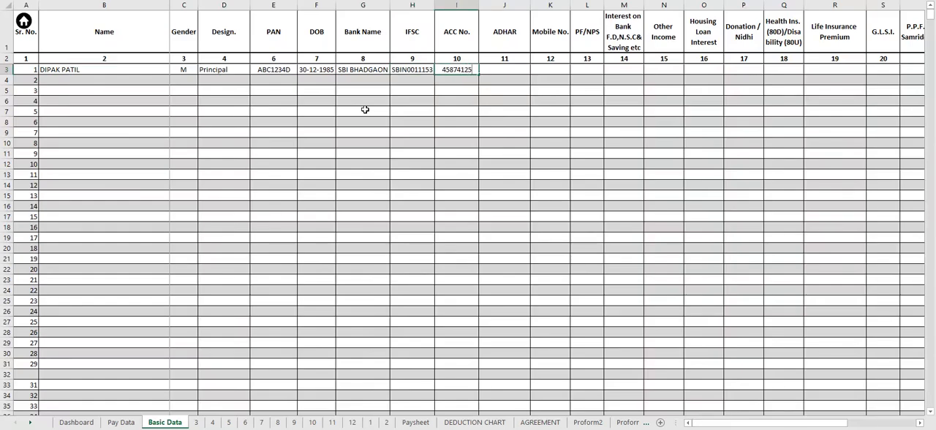
key(Tab)
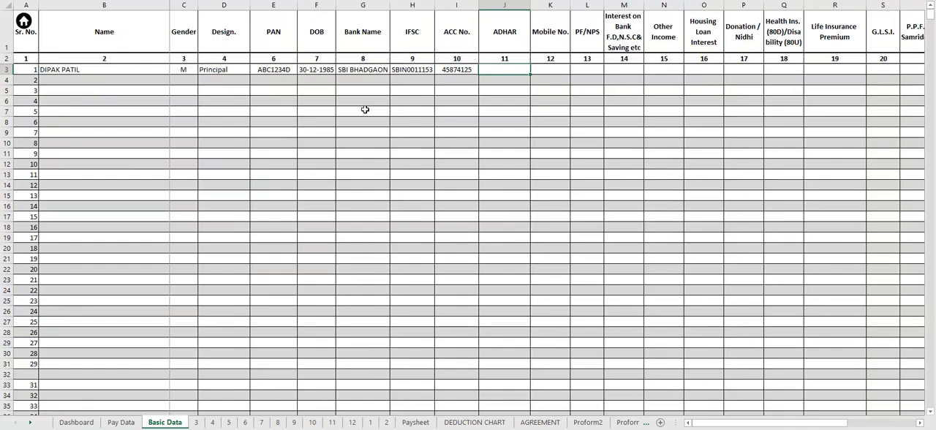
- Fill in the first employee's ADHAR number and mobile number
text(1234)
text(5678 1234)
key(Tab)
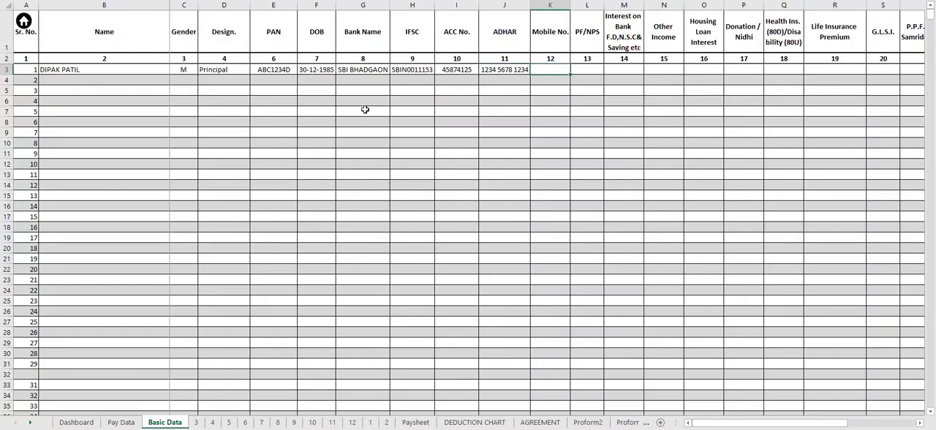
key(Tab)
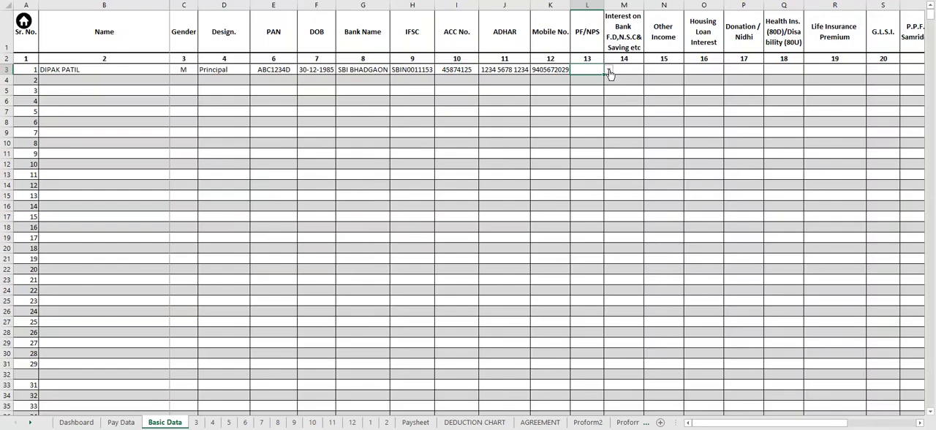
- For the first employee, set PF/NPS to PF, bank and savings interest to 100, and other income to 200
text(PF)
key(Tab)
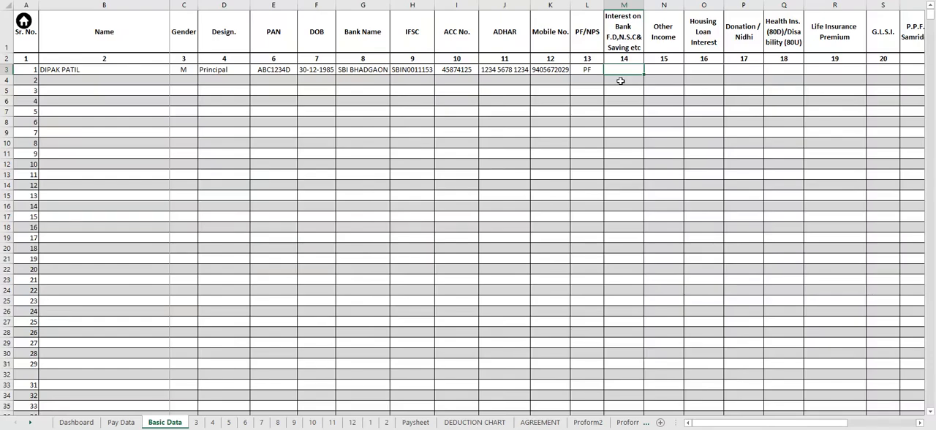
text(00)
key(Tab)
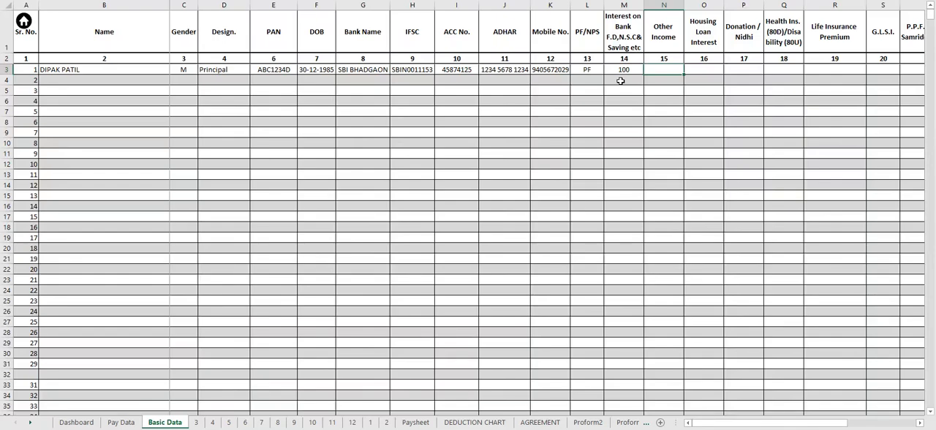
text(200)
key(Tab)
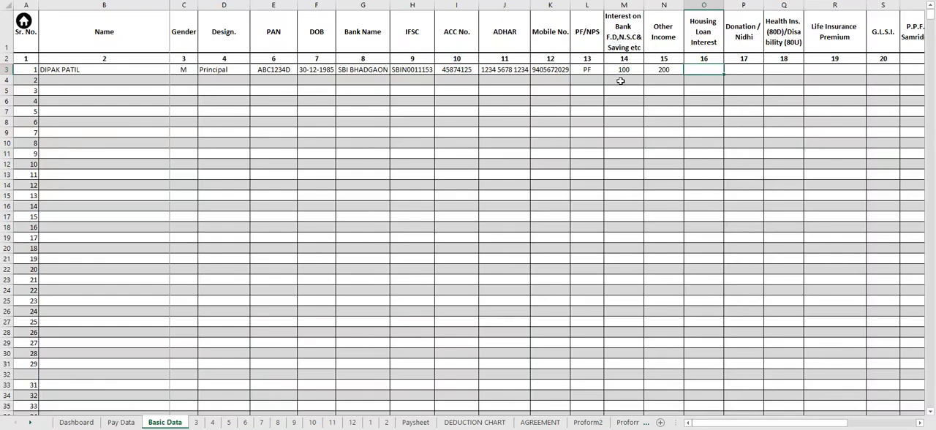
- Enter the first employee's housing loan interest as 300, donation as 400 and health insurance as 500
text(300)
key(Tab)
text(400)
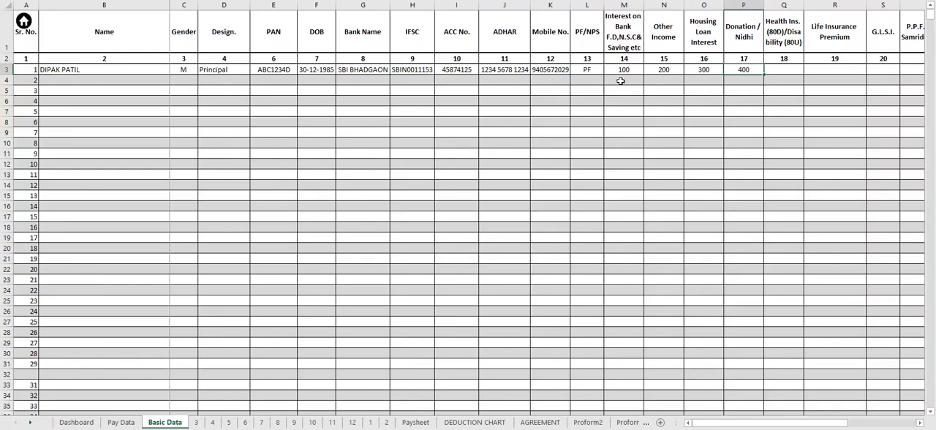
key(Tab)
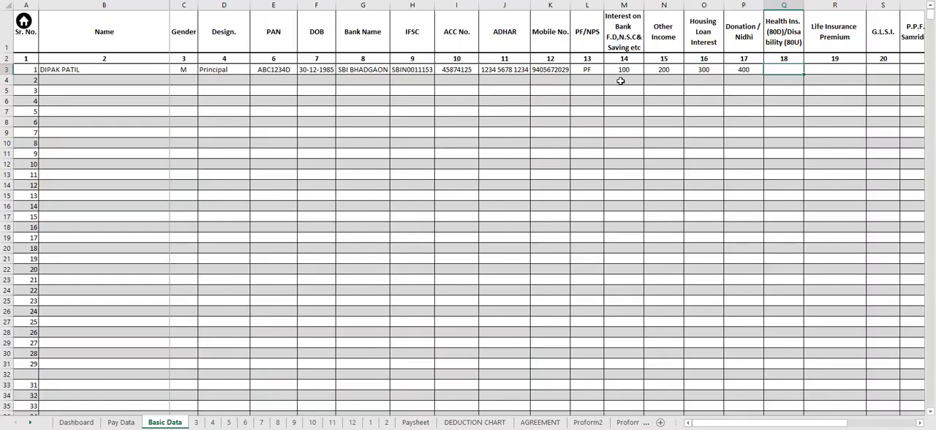
text(500)
key(Tab)
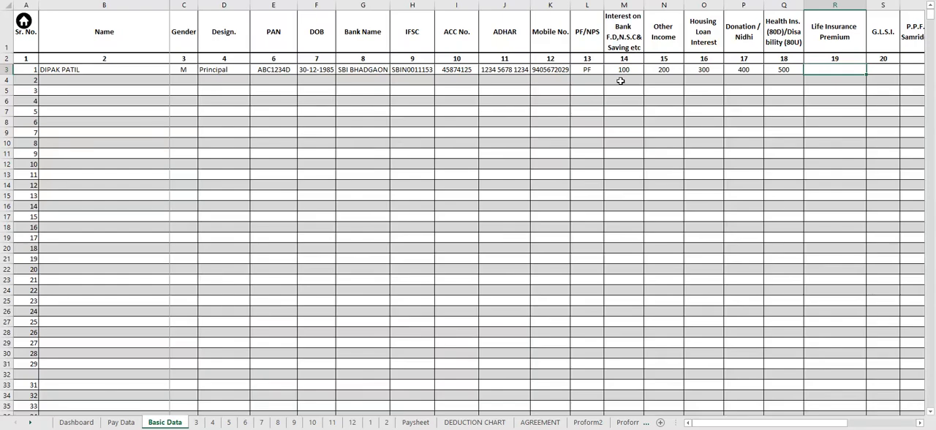
- Enter the first employee's life insurance premium as 600, G.L.S.I. as 700 and P.P.F./Suknya Samriddhi Yojana as 800
text(600)
key(Tab)
text(700)
key(Tab)
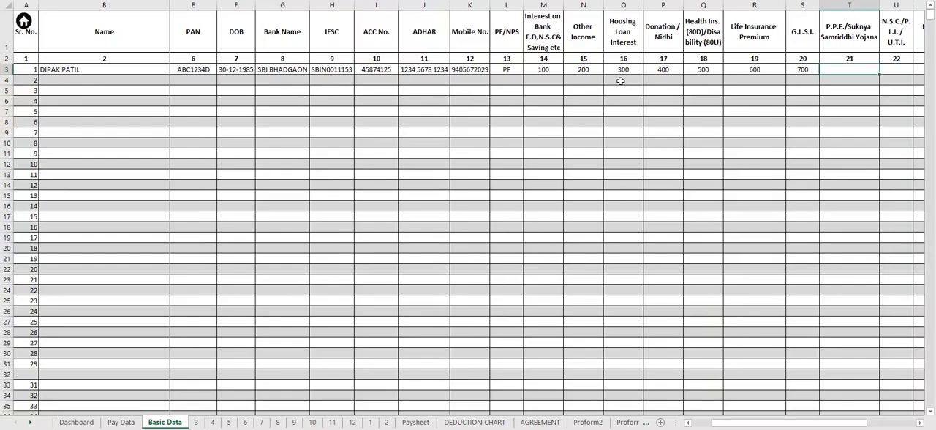
text(800)
key(Tab)
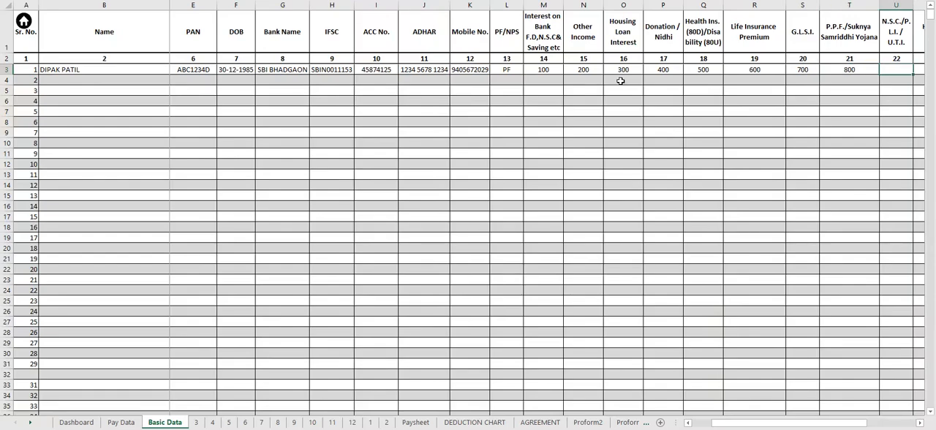
- Set the first employee's N.S.C./P.L.I./U.T.I. amount to 900 and housing loan repayment to 800
text(900)
key(Tab)
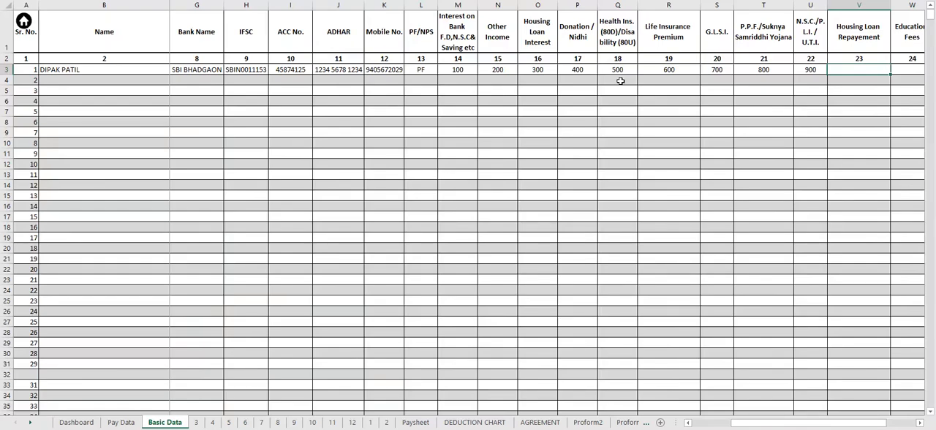
text(800)
key(Tab)
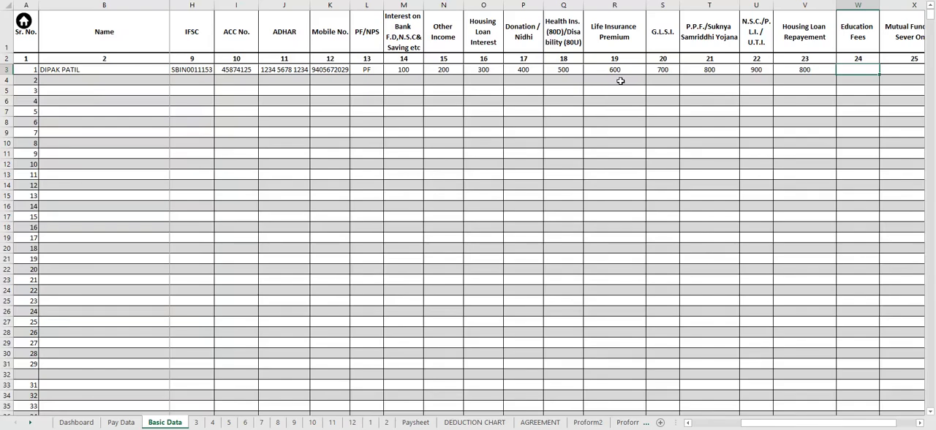
- Enter the first employee's education fees as 700, tax-saver mutual fund as 600 and others as 500
text(700)
key(Tab)
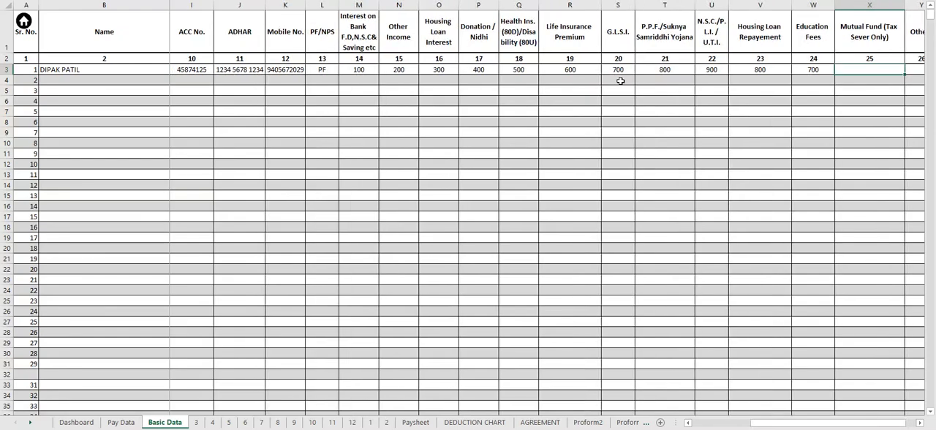
text(600)
key(Tab)
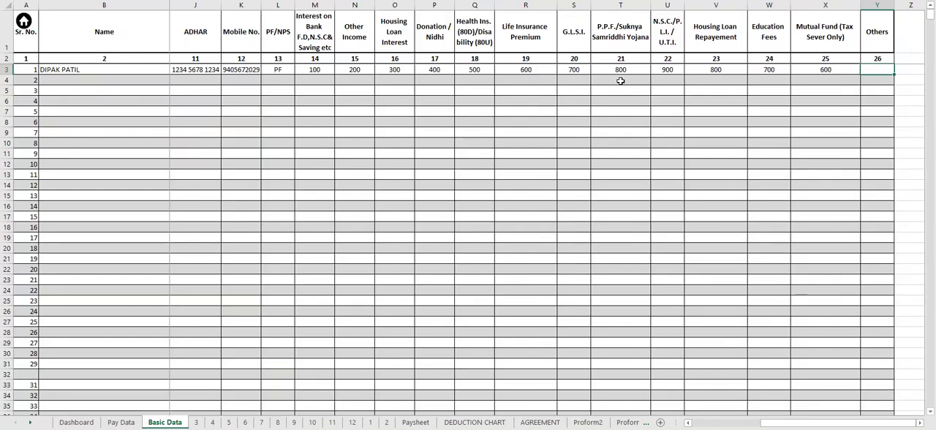
text(500)
- Enter the second employee's full name in the next row, with gender M and designation Ass. HM
key(Left)
key(Left)
key(Left)
key(Left)
key(Left)
key(Left)
key(Left)
key(Left)
key(Left)
key(Left)
key(Left)
key(Left)
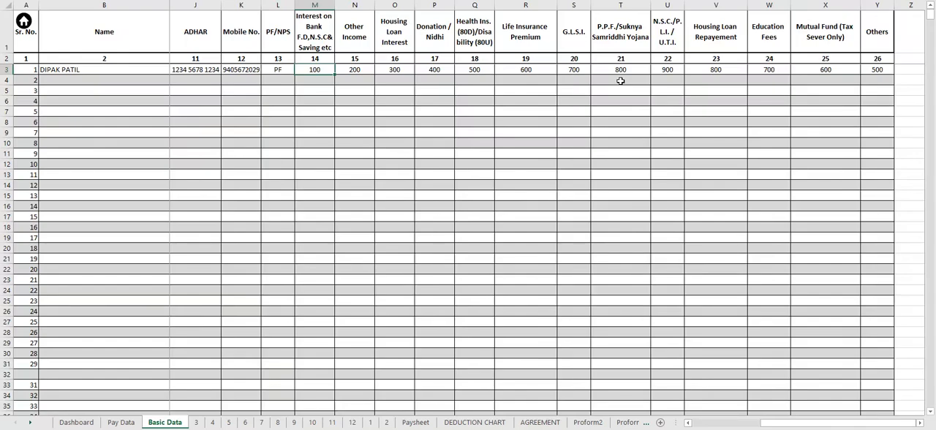
key(Return)
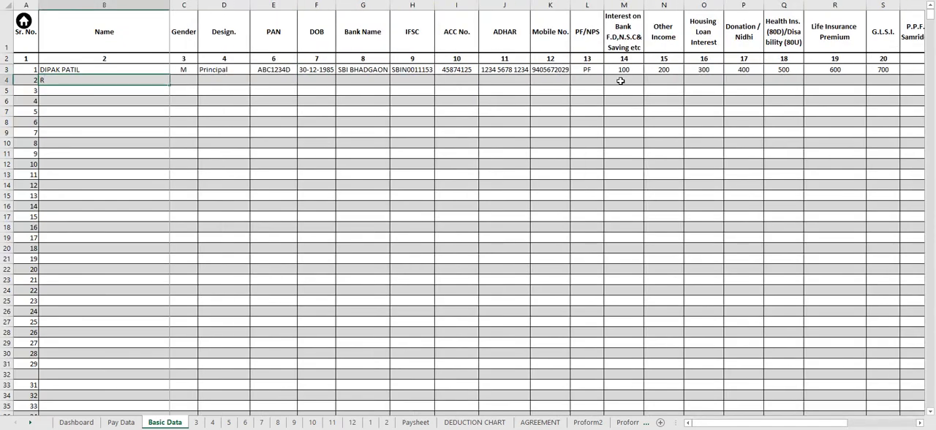
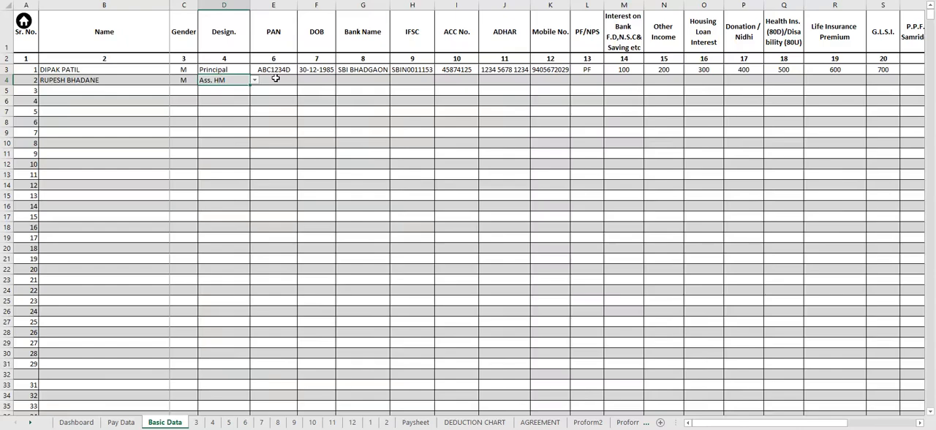
- Fill in the second employee's PAN number and date of birth
click(276, 79)
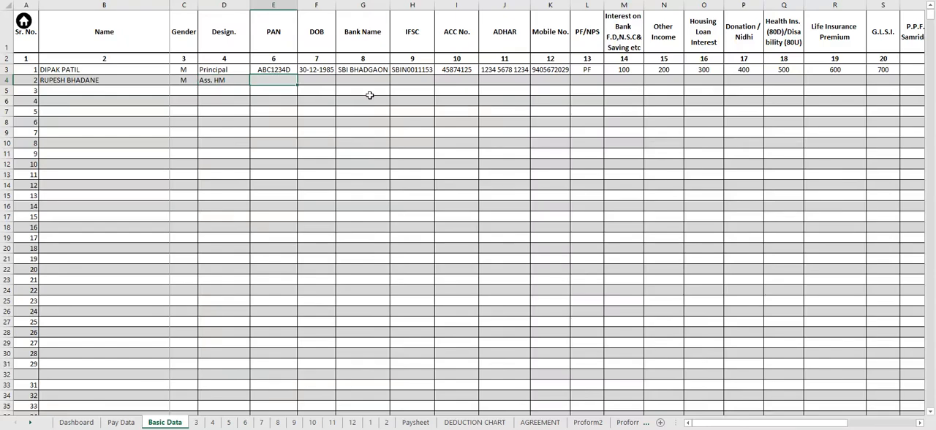
text(BCD4567A)
key(Tab)
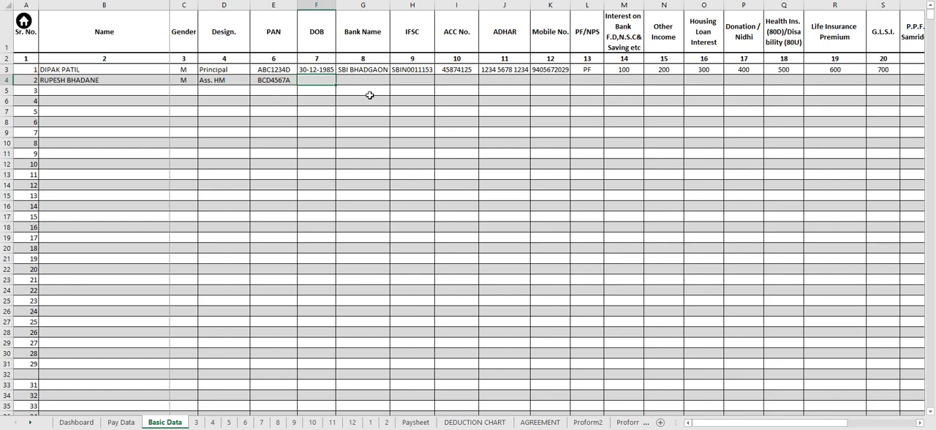
text(01-06-1987)
key(Tab)
- Enter SBI BHADGAON and IFSC SBIN0011153 as the second employee's bank details, and set PF/NPS to NPS
text(S)
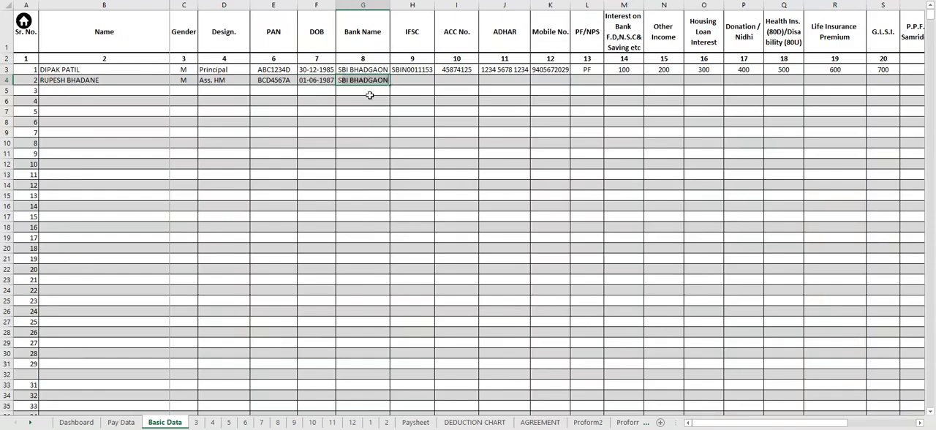
key(Tab)
text(S)
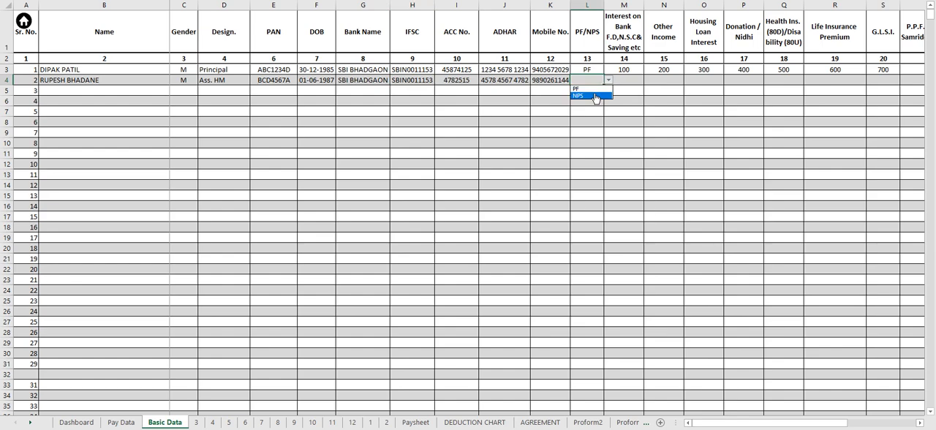
click(617, 92)
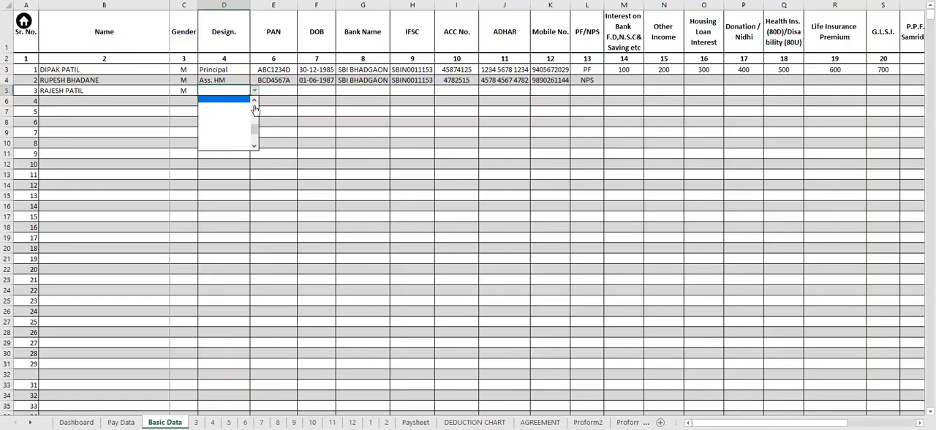
- Set the third employee's designation to Sr. Clerk
click(254, 102)
click(255, 103)
click(254, 102)
click(254, 102)
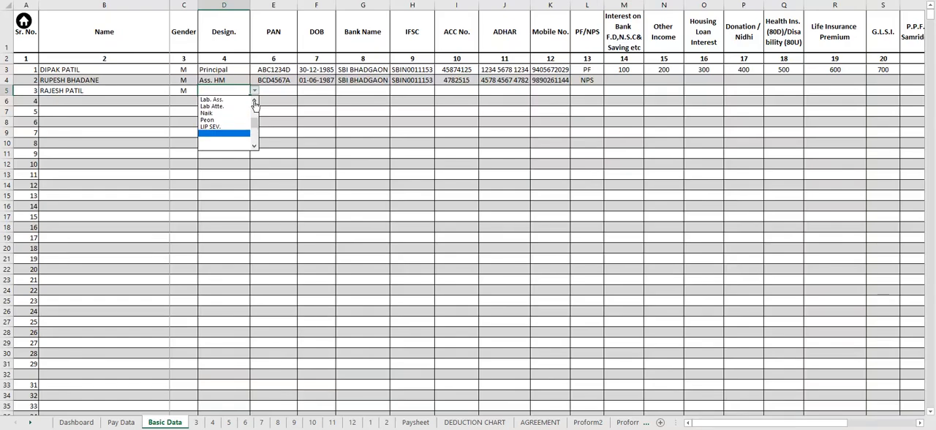
click(255, 102)
click(254, 102)
click(255, 102)
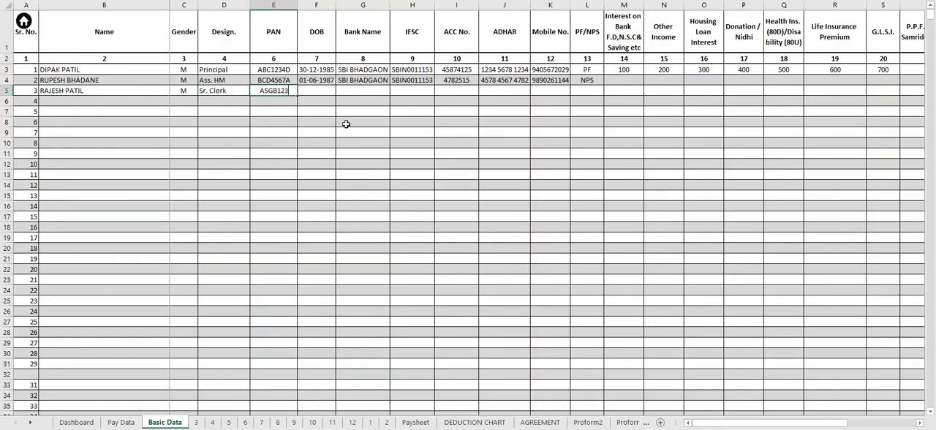
- Fill in the third employee's PAN number and date of birth
text(4 5)
key(Tab)
text(01-06)
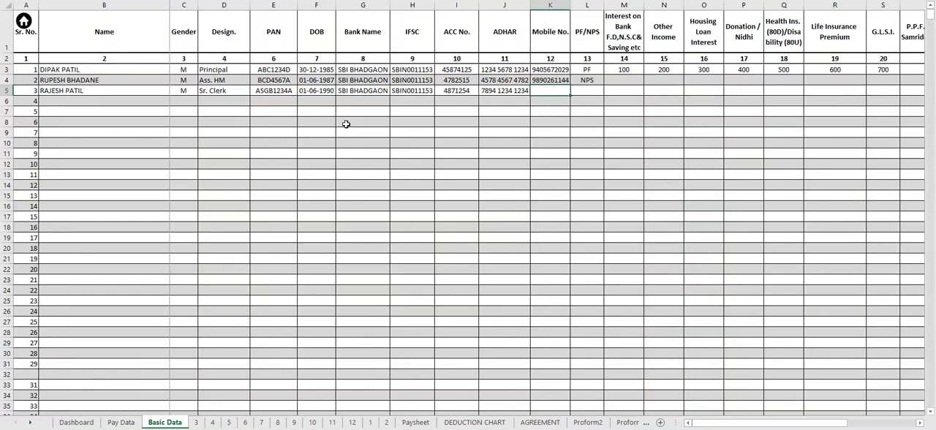
- Enter the third employee's mobile number and set PF/NPS to NPS
key(Tab)
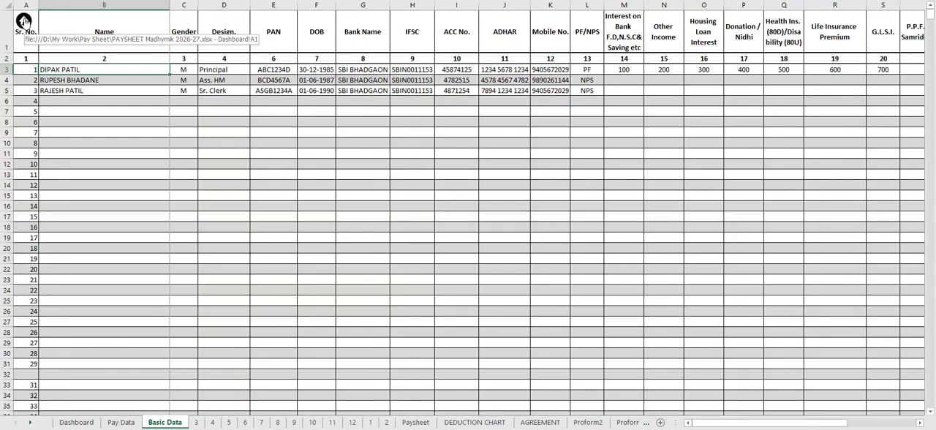
- Open the March 2026 monthly pay sheet from the dashboard
scroll(159, 238, down, 20)
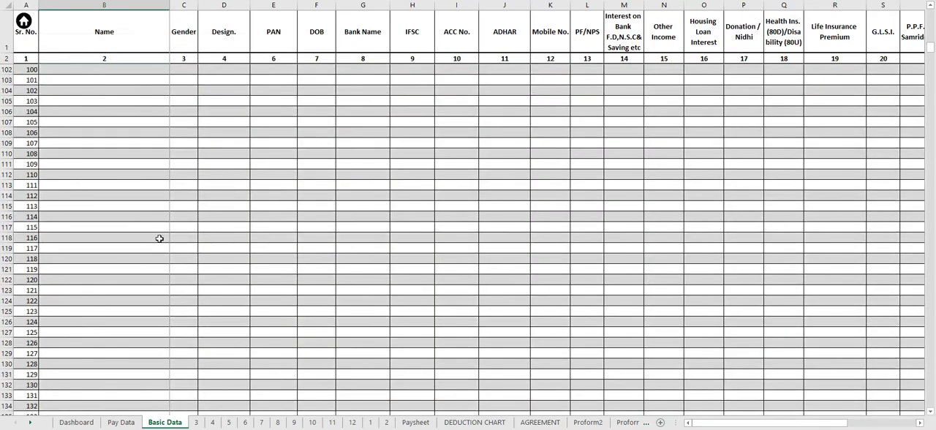
scroll(160, 238, up, 20)
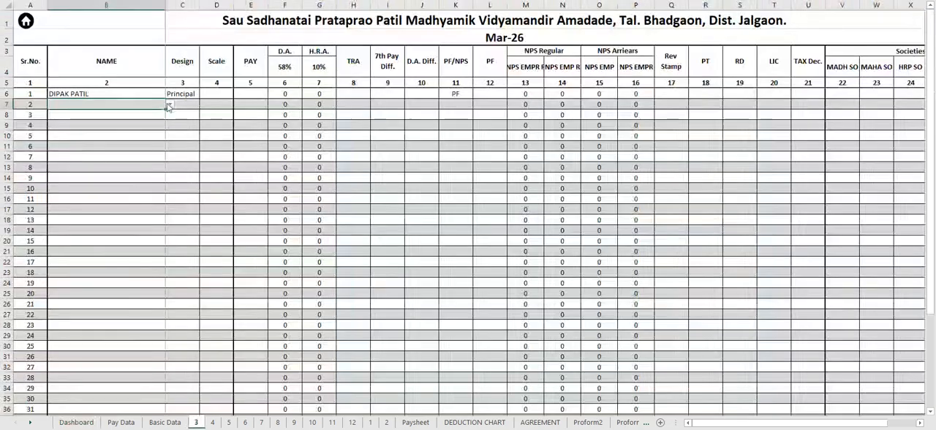
click(169, 106)
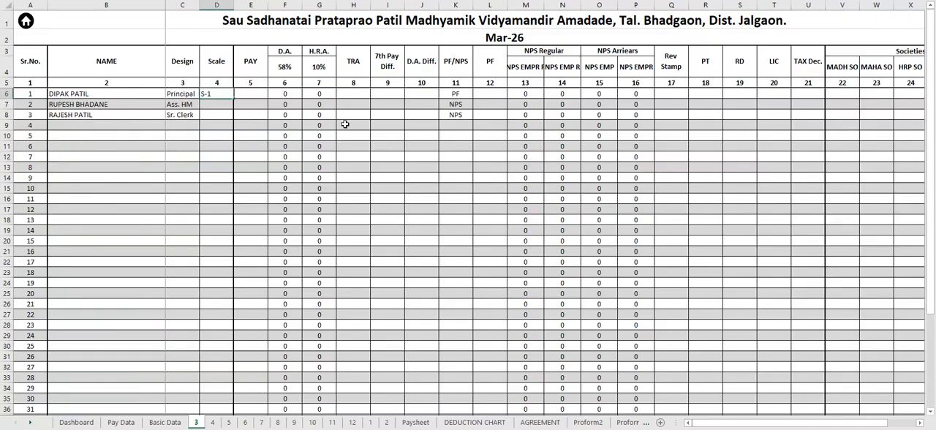
- Set the pay scales of the three employees to S-17, S-15 and S-10 in row order
text(7)
key(Return)
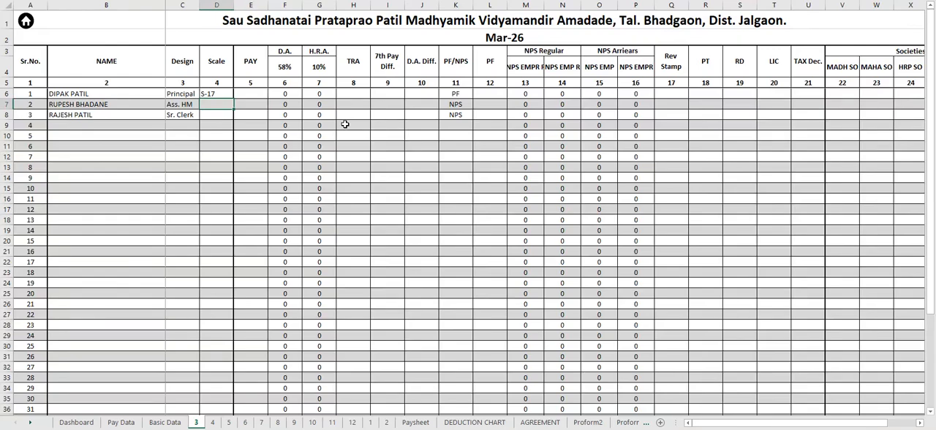
text(S-27)
key(BackSpace)
key(BackSpace)
text(17)
key(BackSpace)
text(5)
key(Return)
text(S-1)
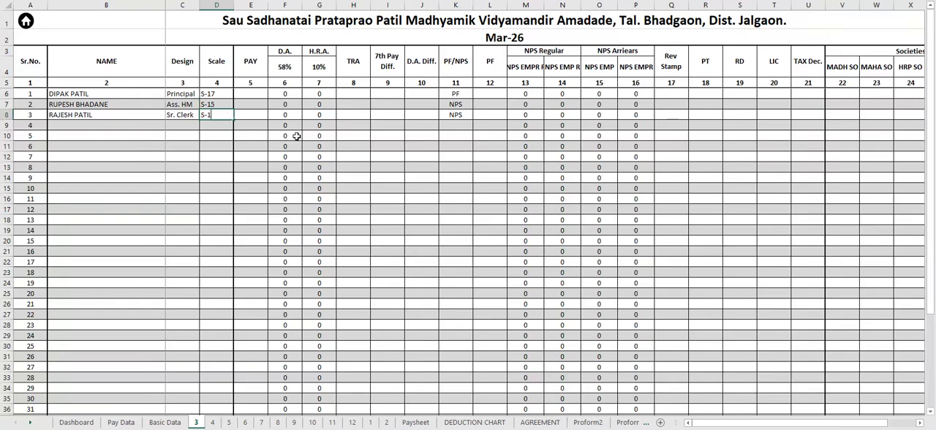
text(0)
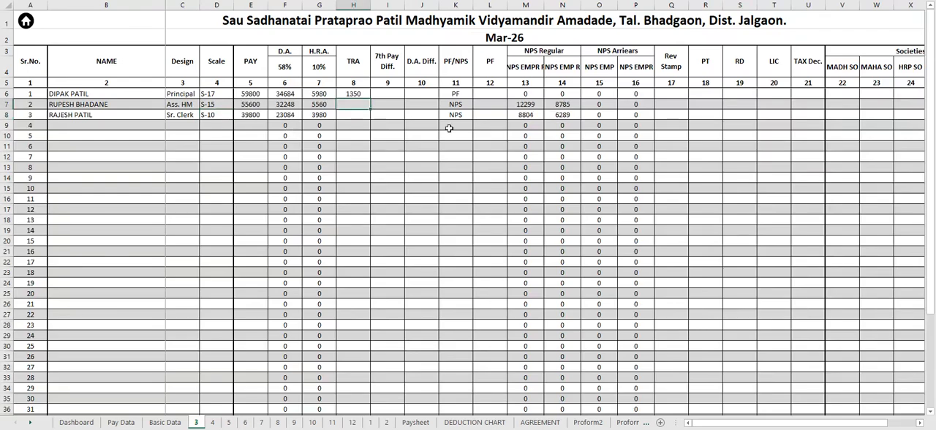
- Set the TRA allowance to 1350 for the second and third employees
text(1350)
key(Return)
text(1350)
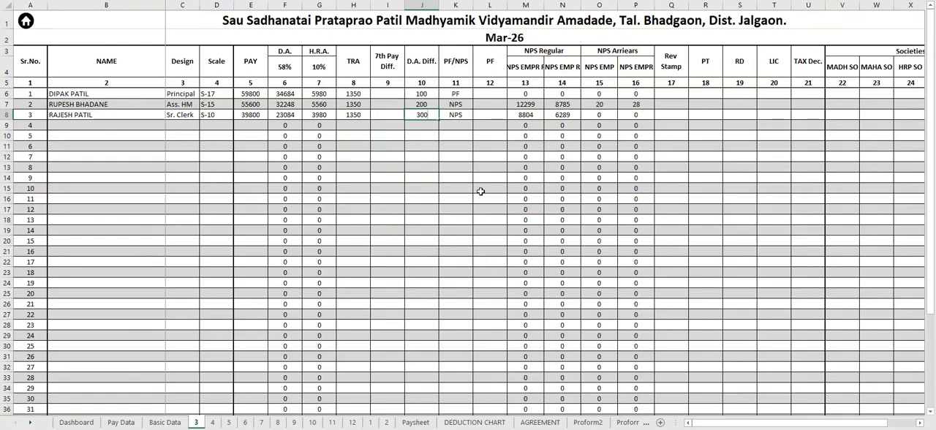
- Enter deductions: PF 10000 and tax 1000 for the first employee, Rev Stamp 1 and PT 200 for all three, and LIC 1, 2, 3
key(Return)
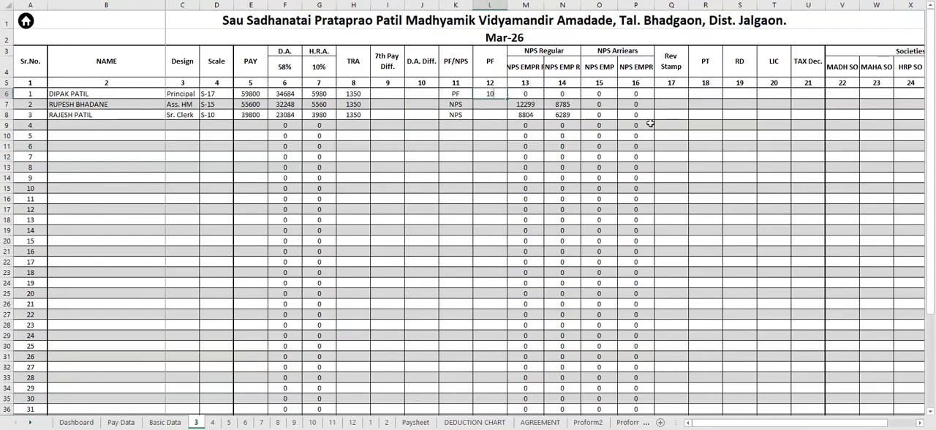
text(10000)
key(Return)
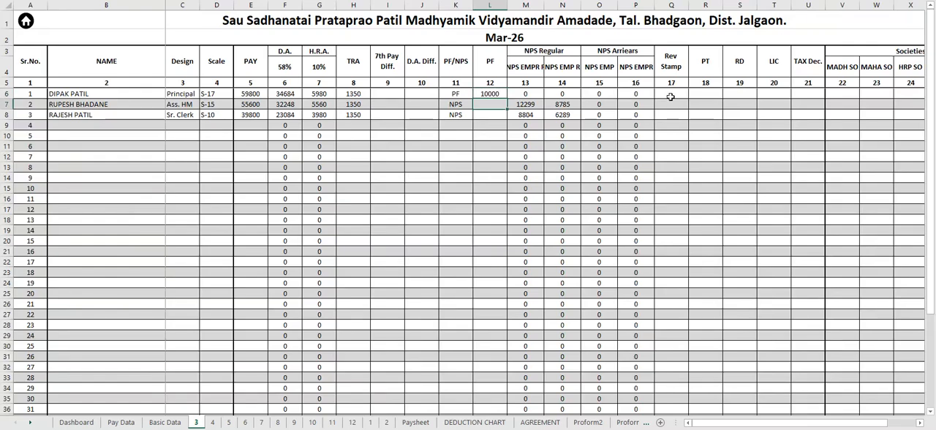
click(671, 94)
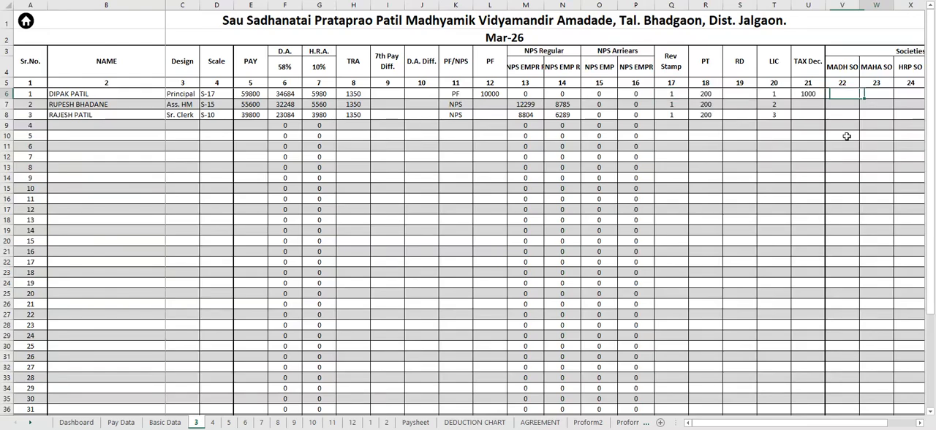
- Fill the four society deductions with 1, 2, 3, 4 for the first employee, 5, 6, 7, 8 for the second and 9, 1, 2, 3 for the third
key(Right)
key(Right)
key(Right)
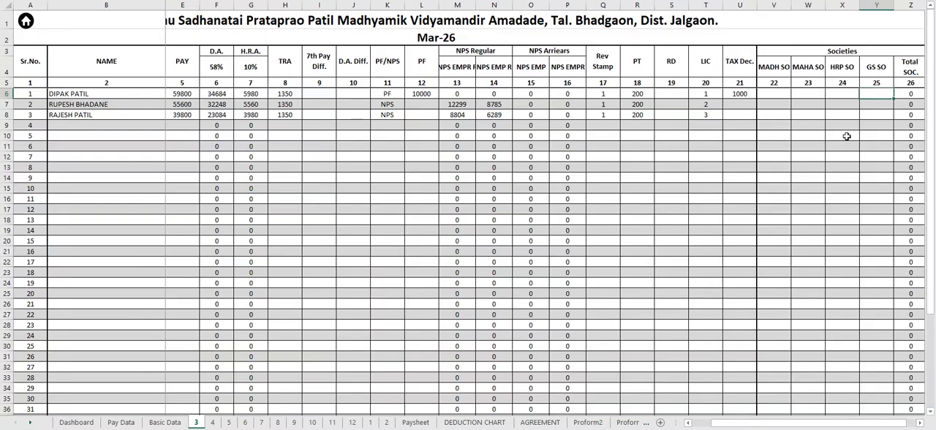
key(Left)
key(Left)
key(Left)
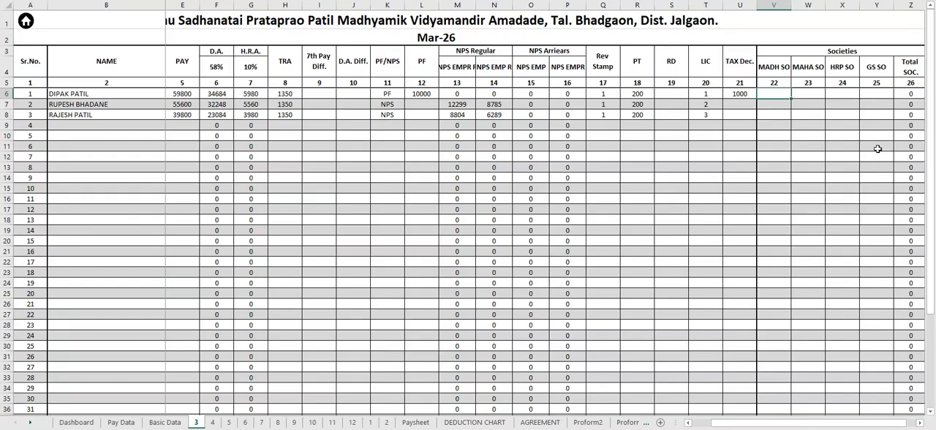
drag(775, 422, 789, 426)
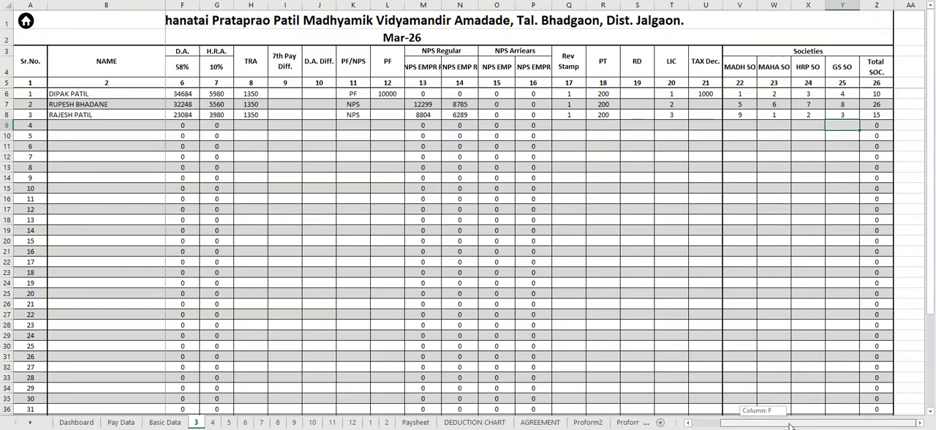
drag(790, 427, 564, 341)
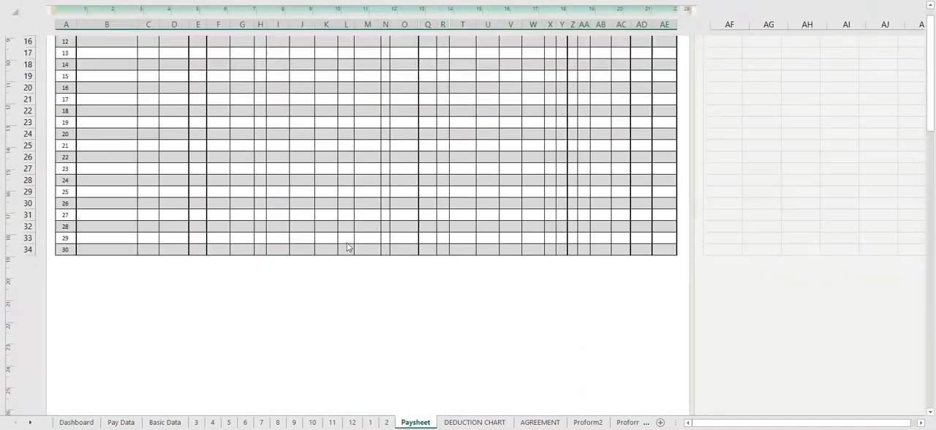
- On the Paysheet sheet, hide the empty employee rows 7 to 44 in the first section
scroll(349, 247, down, 5)
scroll(349, 247, down, 5)
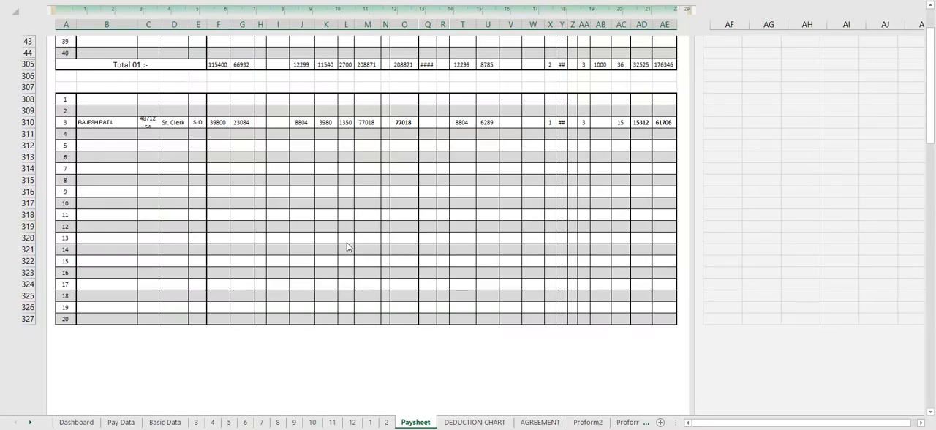
scroll(132, 149, up, 2)
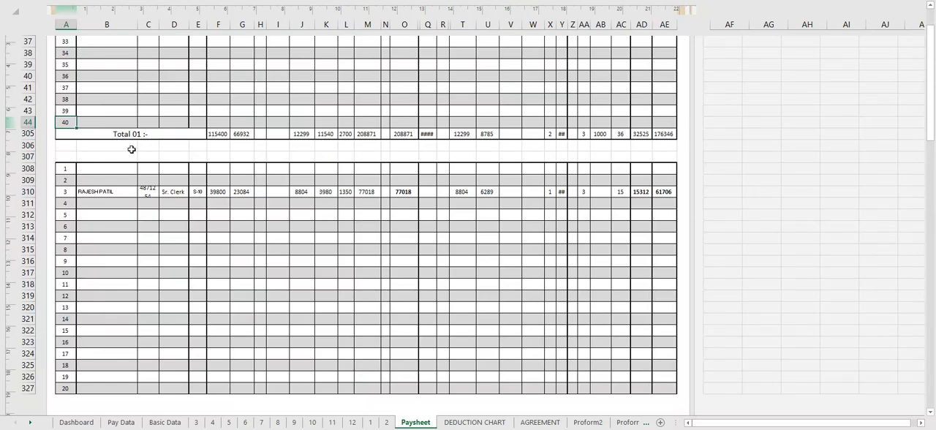
scroll(268, 323, down, 10)
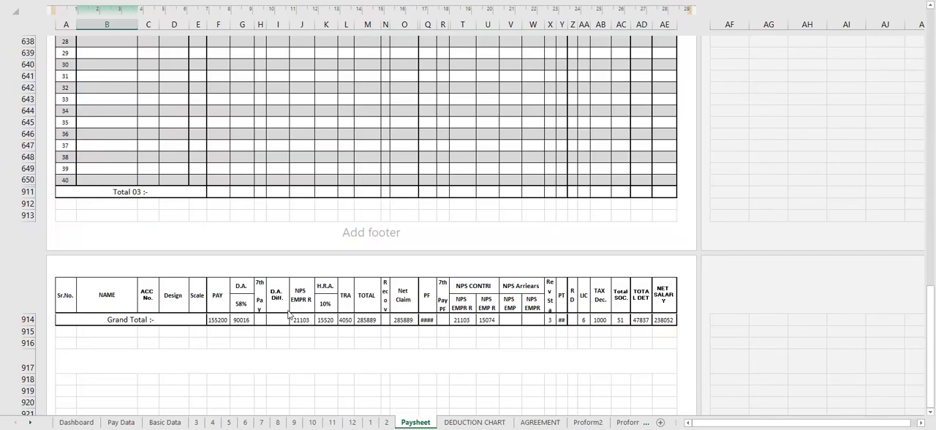
scroll(263, 292, up, 10)
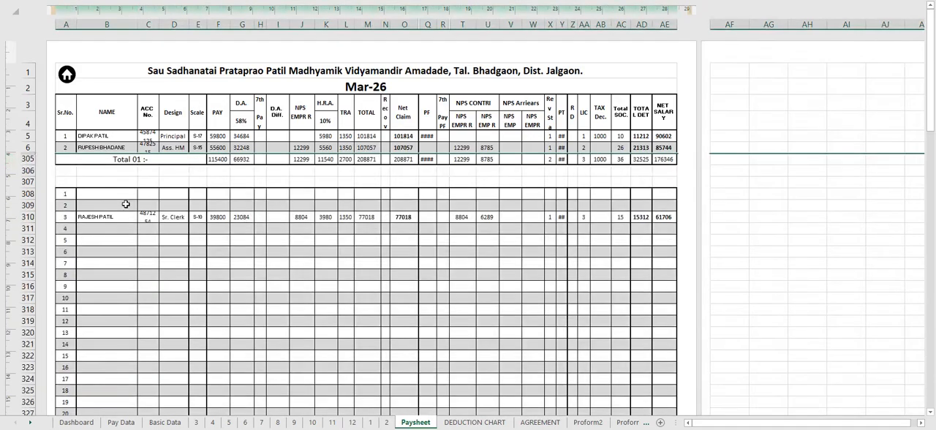
scroll(126, 204, down, 2)
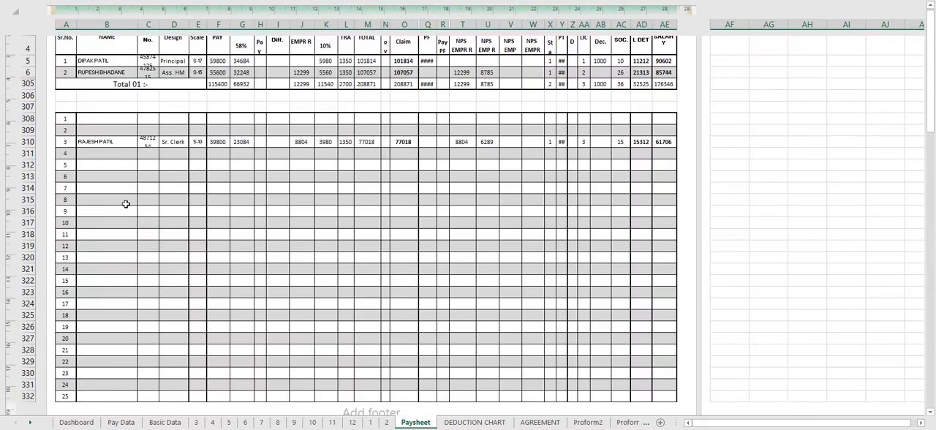
- Hide the empty rows 308 to 309 and 311 to 347 in the Paysheet's second section, and the third section's empty rows
click(27, 130)
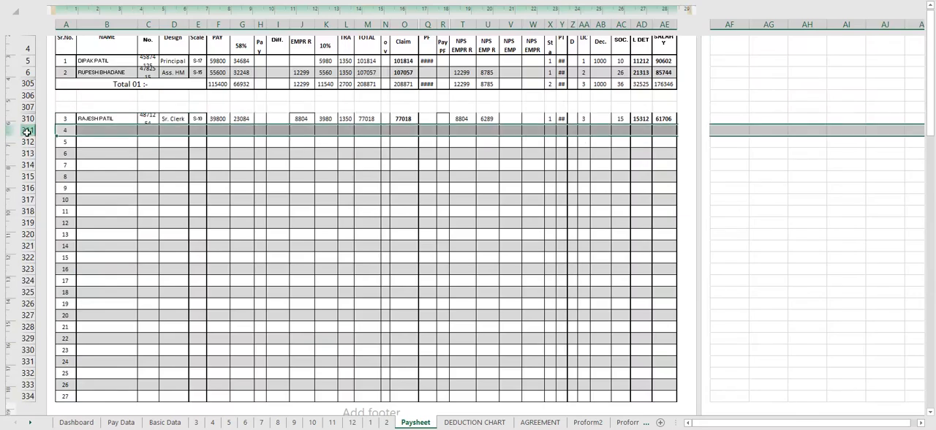
mouse_move(27, 131)
mouse_down()
mouse_move(41, 414)
mouse_move(45, 401)
mouse_up()
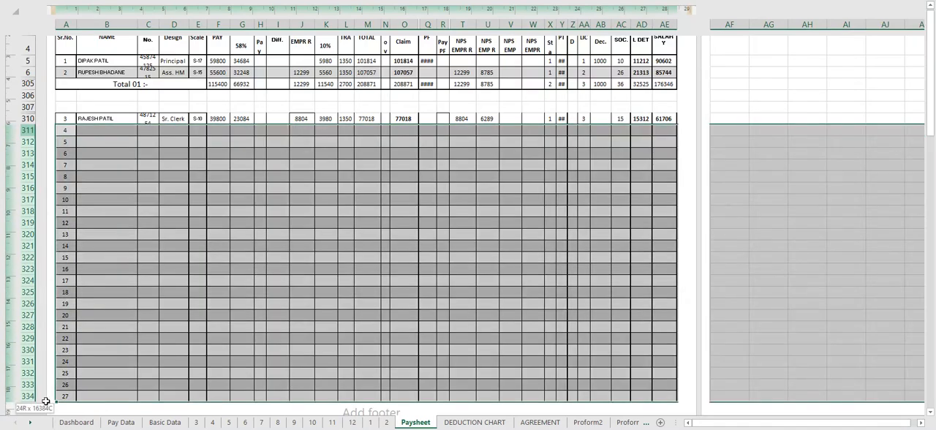
drag(45, 402, 47, 382)
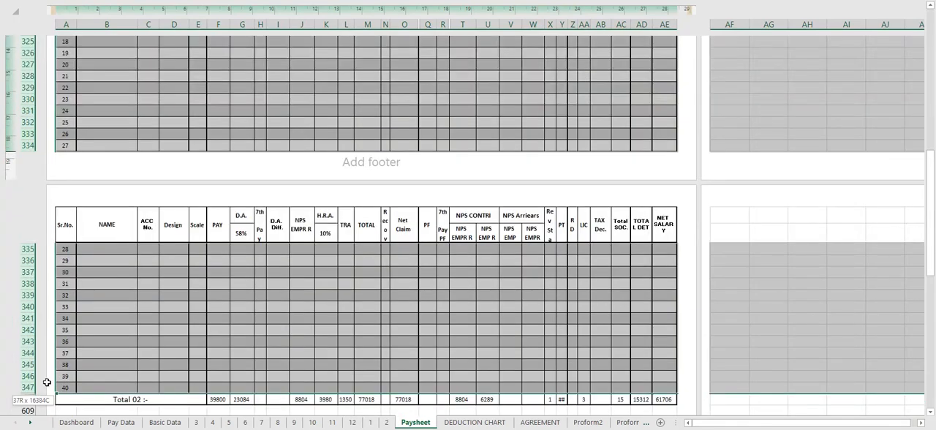
right_click(46, 381)
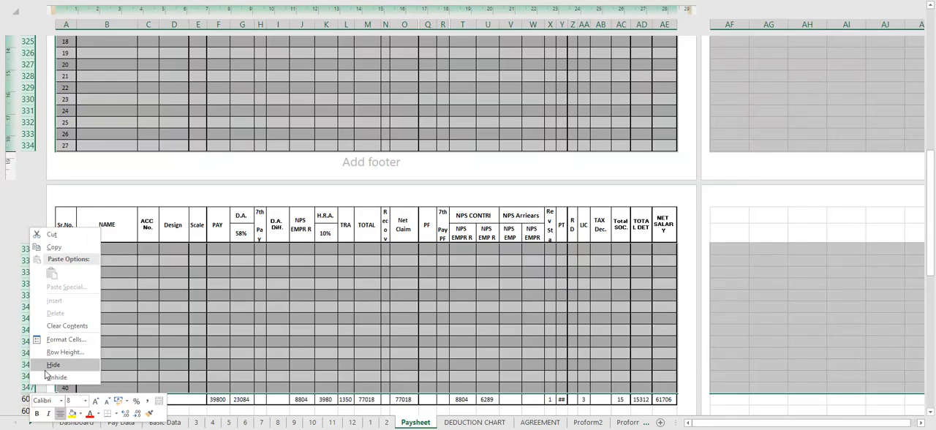
click(45, 364)
- Widen the PF and PT columns of the Paysheet so that their full values fit
drag(560, 24, 571, 25)
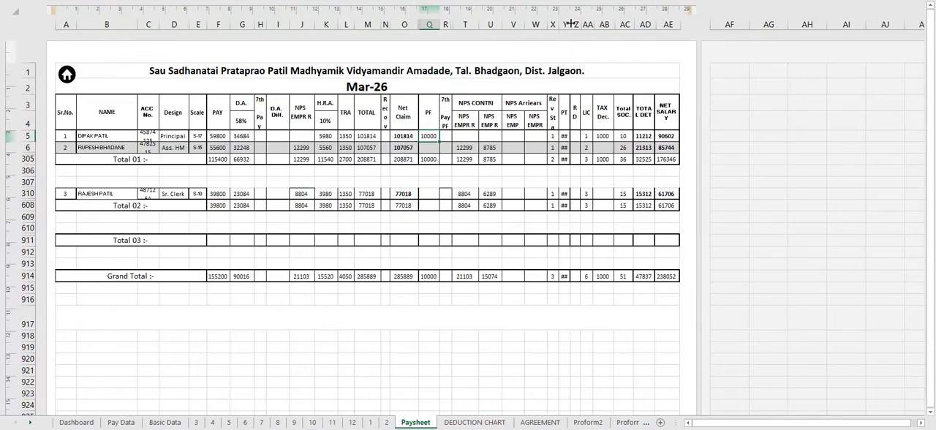
double_click(570, 24)
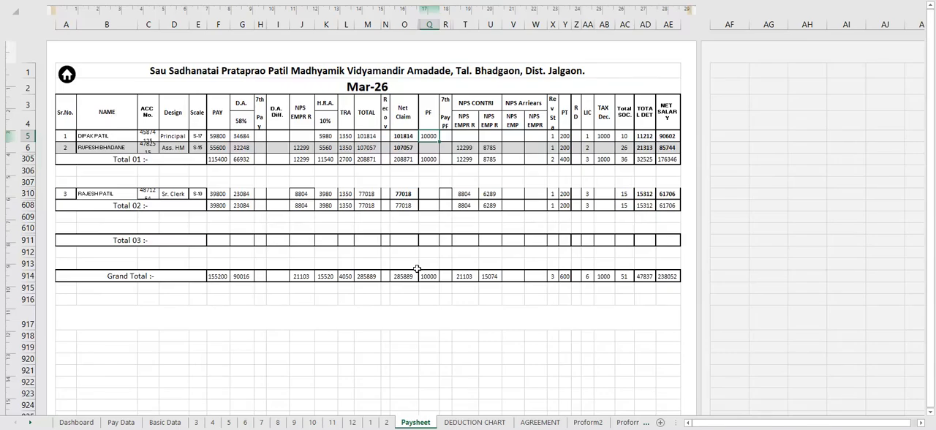
click(110, 194)
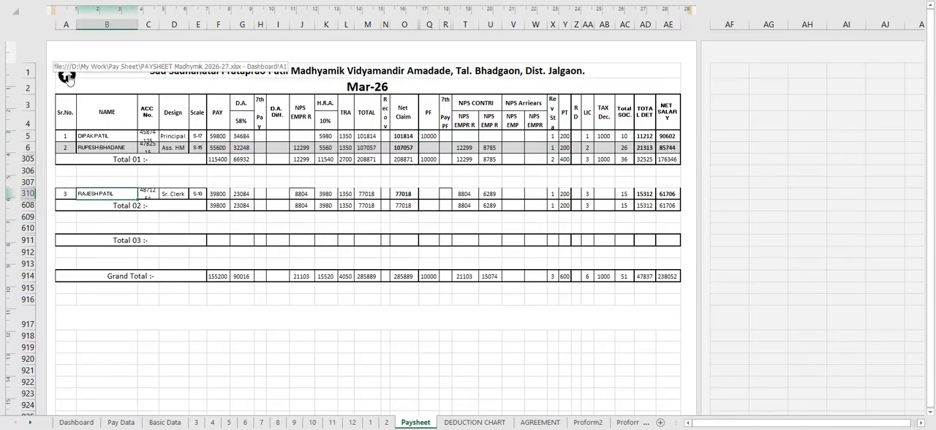
- Switch the Paysheet's month to Apr-26 and open the DEDUCTION CHART sheet
click(69, 77)
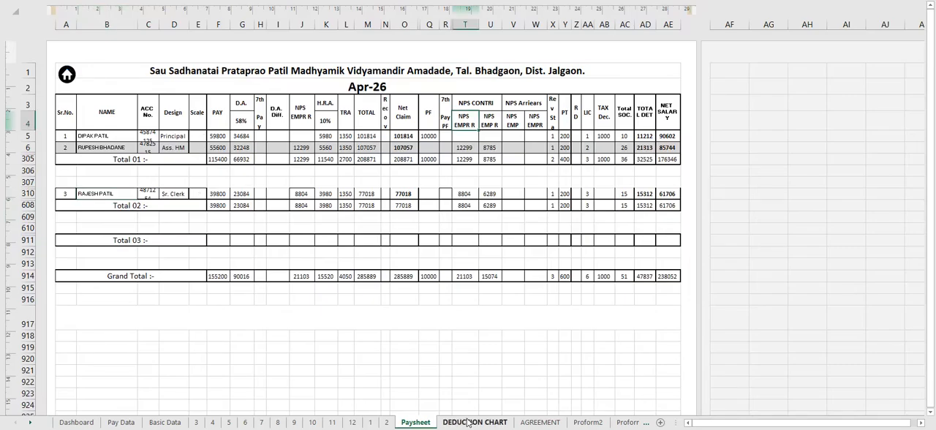
click(468, 422)
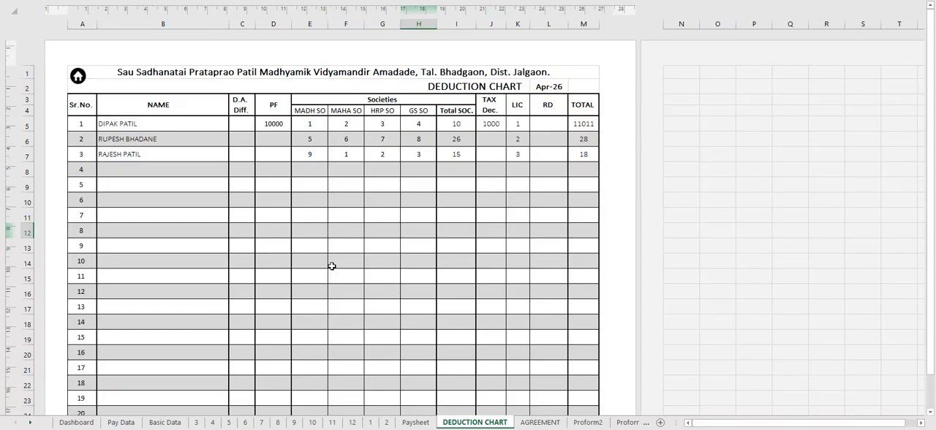
- On the AGREEMENT sheet, enter the sum in words as TWO LAKH EIGHTY FIVE THOUSAND EIGHT HUNDRED EIGHTY NINE ONLY
key(ctrl+Page_Down)
text(E)
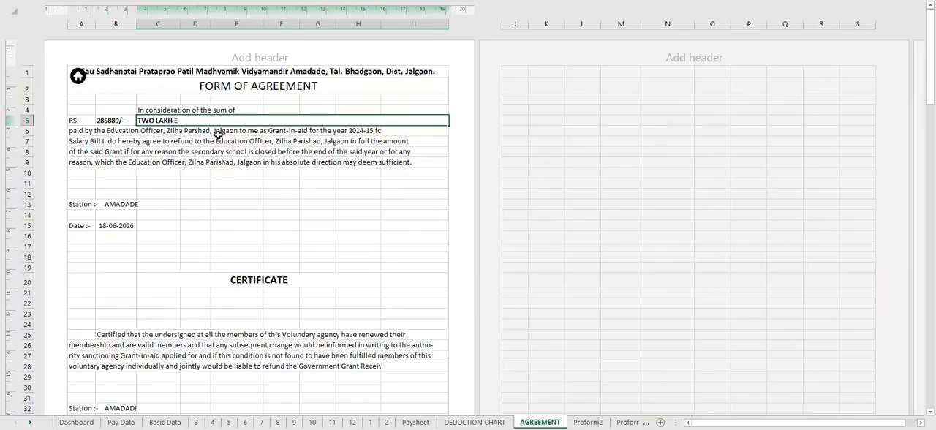
text(IGHTY FIVE THOUSAND EIGHT HUNDRED EIGHTY NINE ONLY)
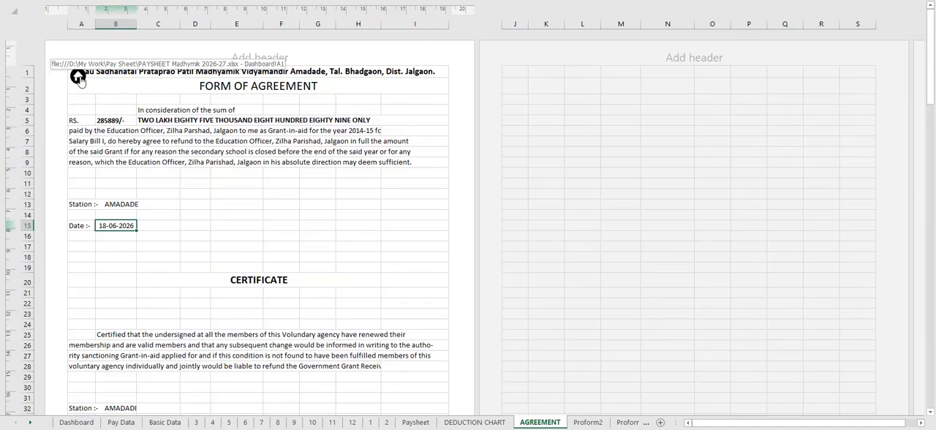
- Open the Proform5 sheet and review the grant-in-aid acquittance form, Proforma No - 5
key(ctrl+Page_Down)
key(ctrl+Page_Down)
scroll(362, 236, down, 7)
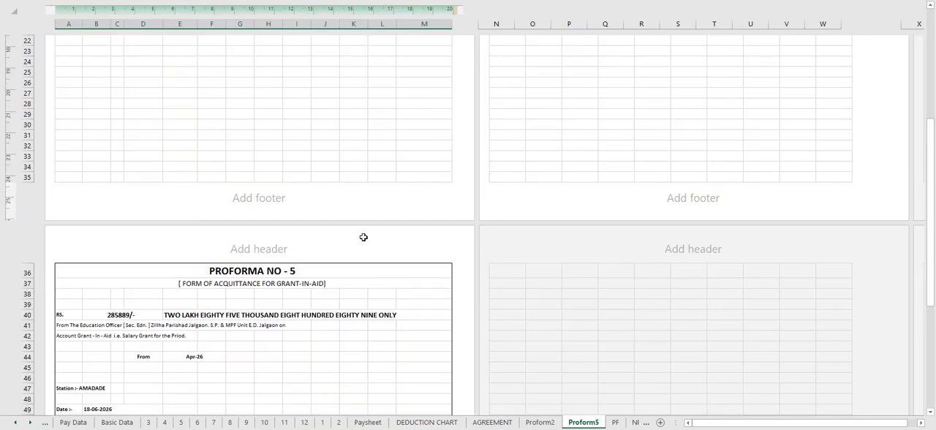
scroll(363, 237, down, 8)
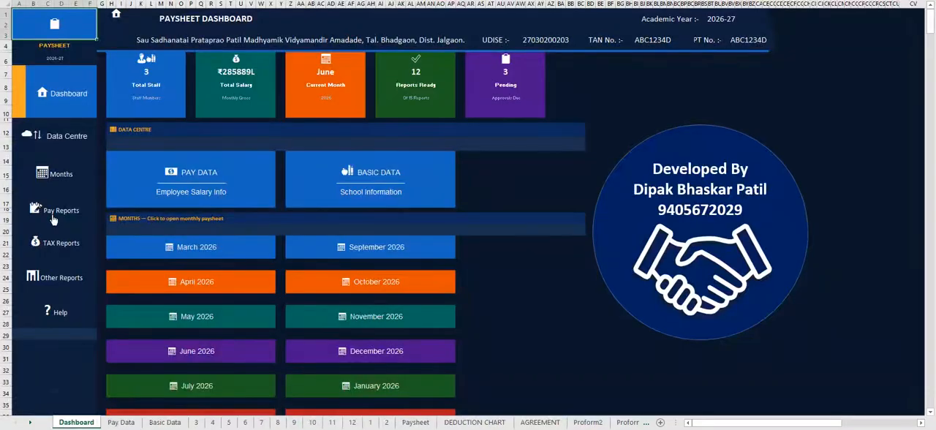
- Review the first employee's TAX1 and TAX2 income tax sheets, and open the one-month pay slip from the dashboard's Other Reports
click(53, 212)
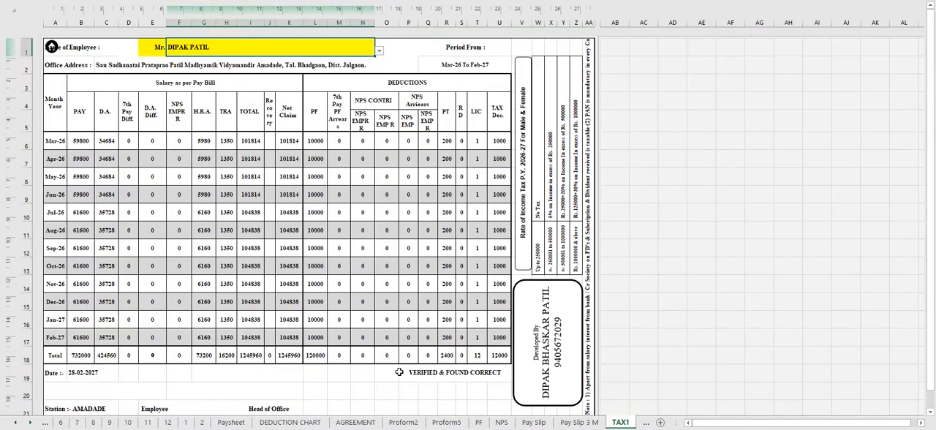
key(ctrl+Page_Down)
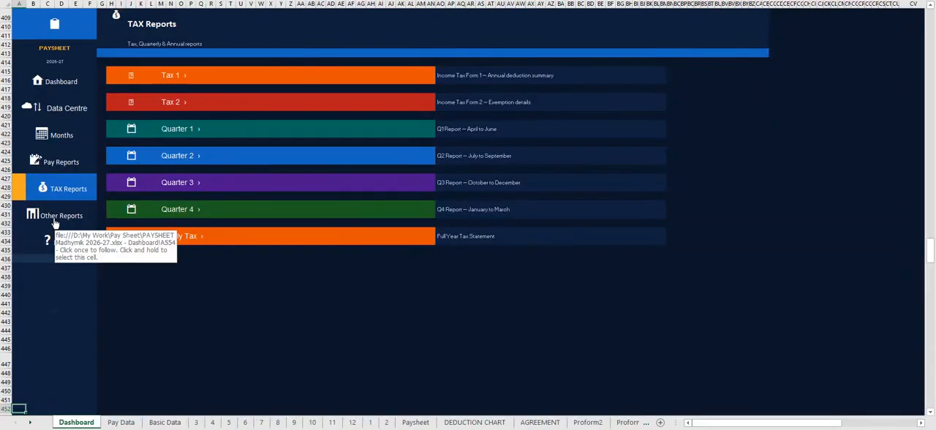
click(61, 215)
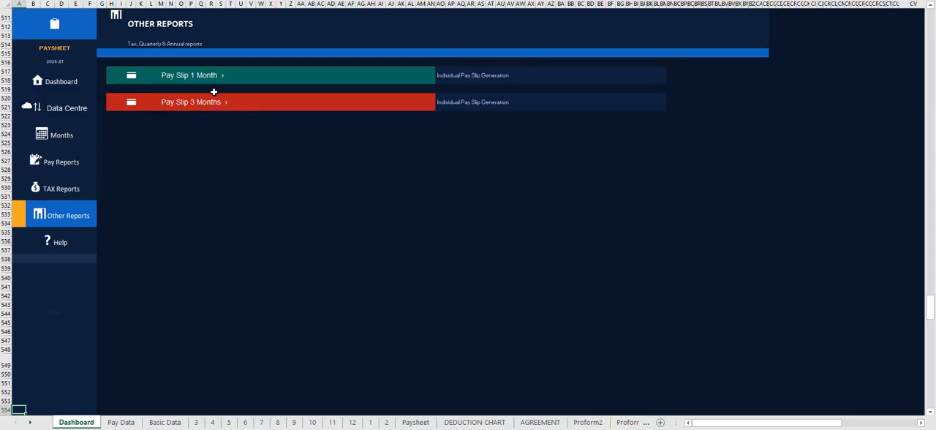
click(213, 82)
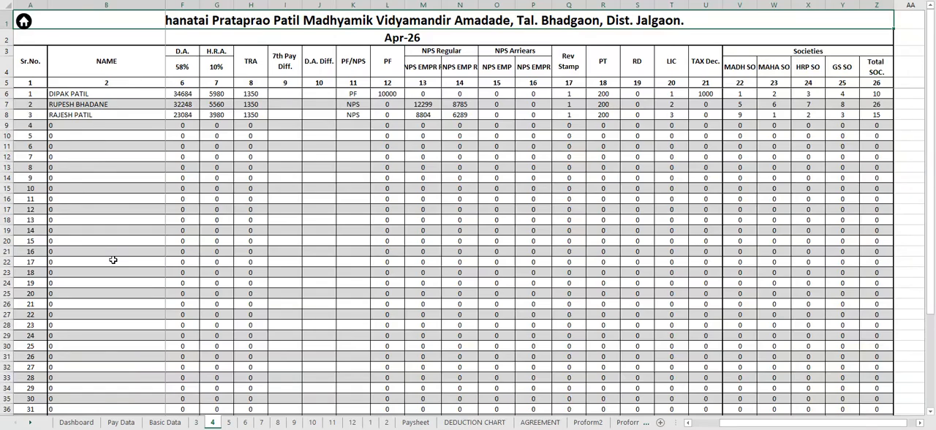
- Examine the pay and deduction columns of the April 2026 monthly sheet
drag(808, 424, 792, 424)
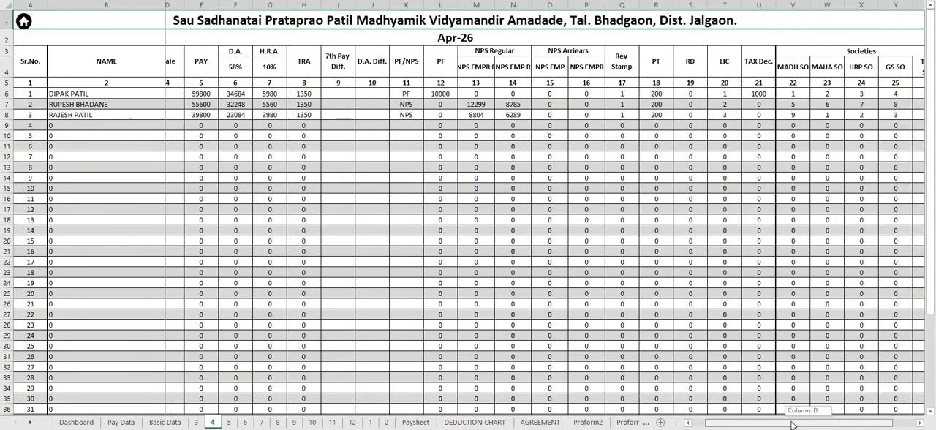